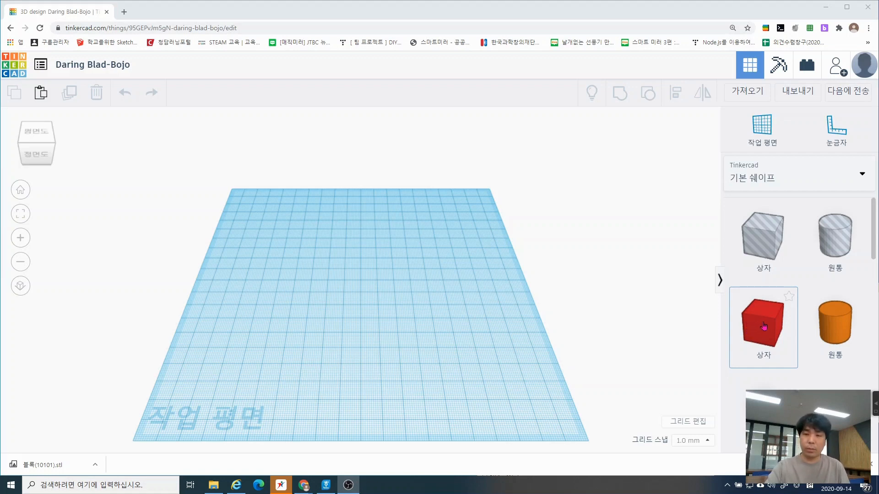
Step: Place a solid red box near the middle of the workplane and shift it slightly back and to the right
drag(765, 327, 344, 321)
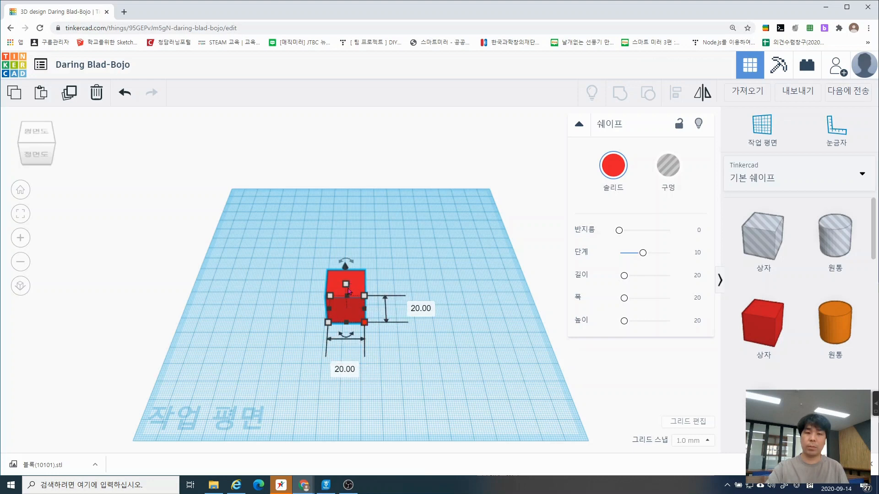
click(432, 349)
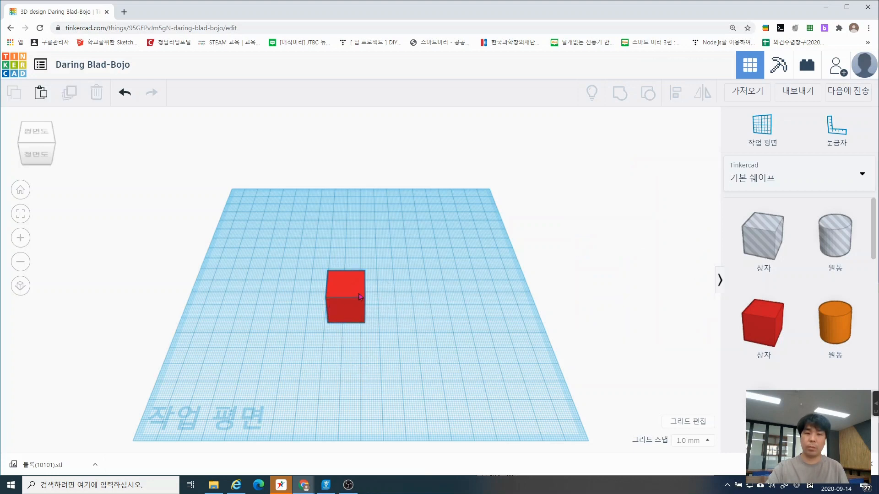
drag(360, 297, 377, 283)
click(390, 343)
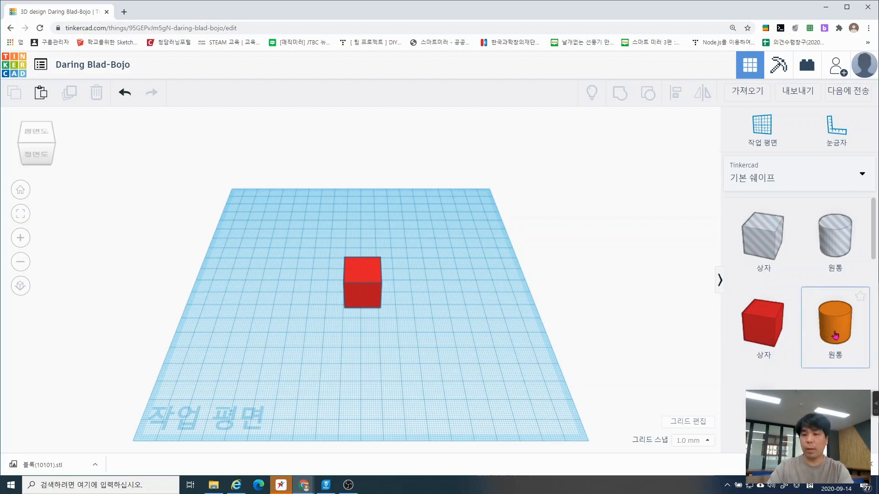
Step: Place a solid orange cylinder on the workplane, in front and to the left of the red box
drag(834, 338, 317, 356)
key(Delete)
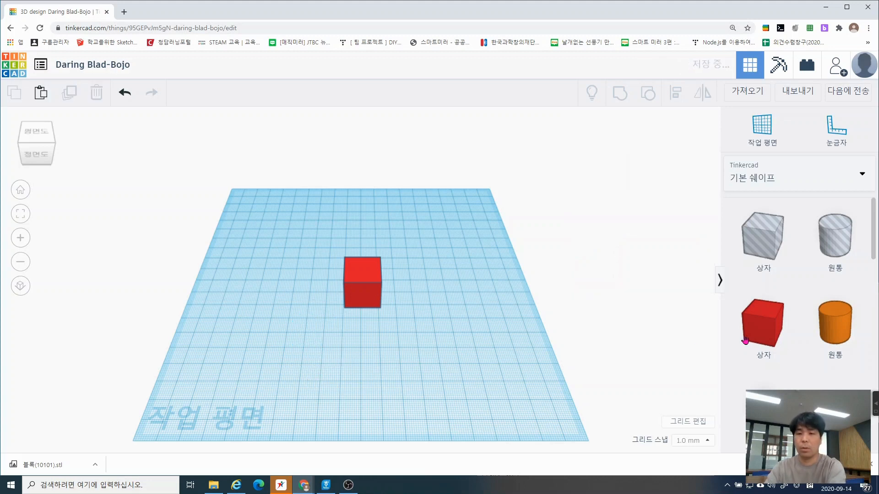
drag(842, 339, 320, 349)
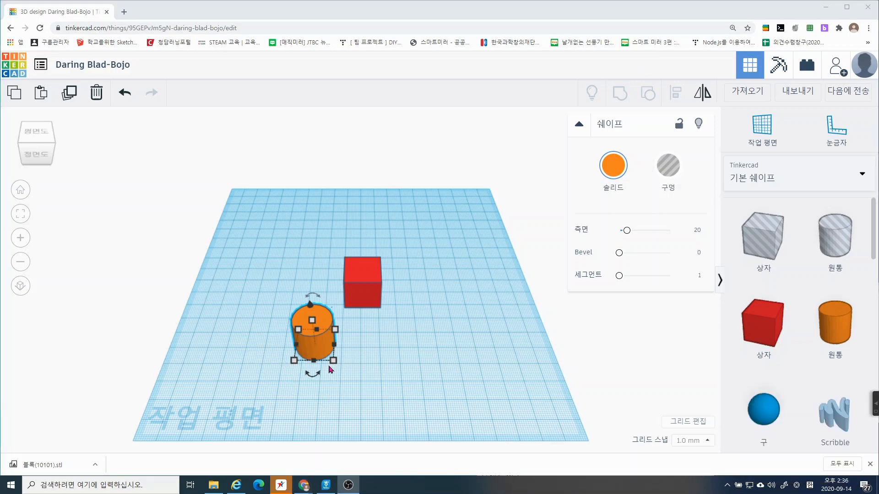
right_drag(275, 383, 280, 370)
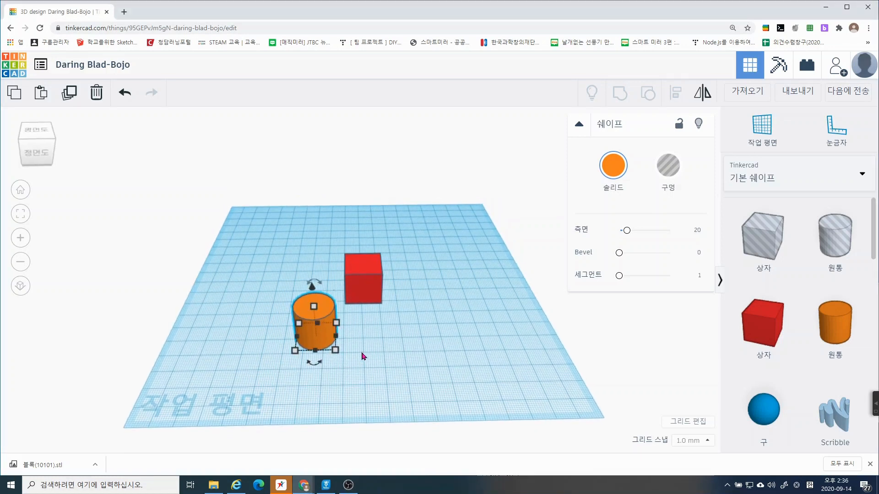
Step: Set the orange cylinder's width, length and height to 8 mm each, one dimension at a time
mouse_move(338, 351)
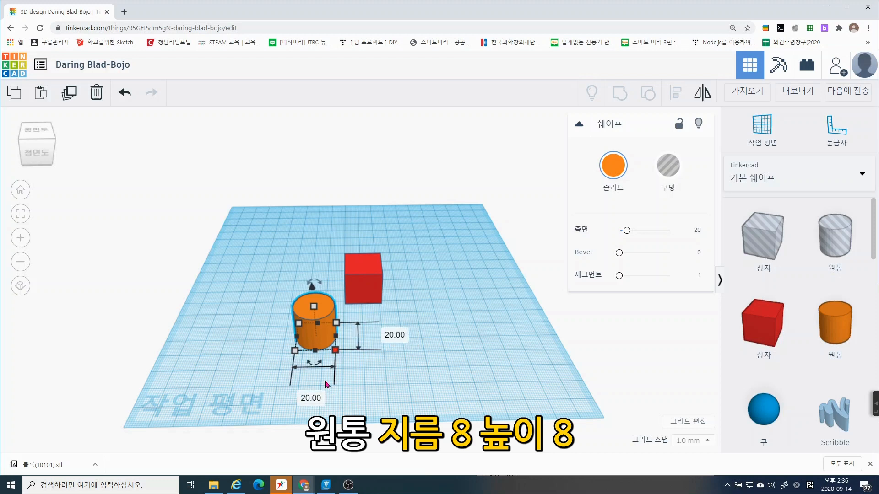
click(311, 397)
text(8)
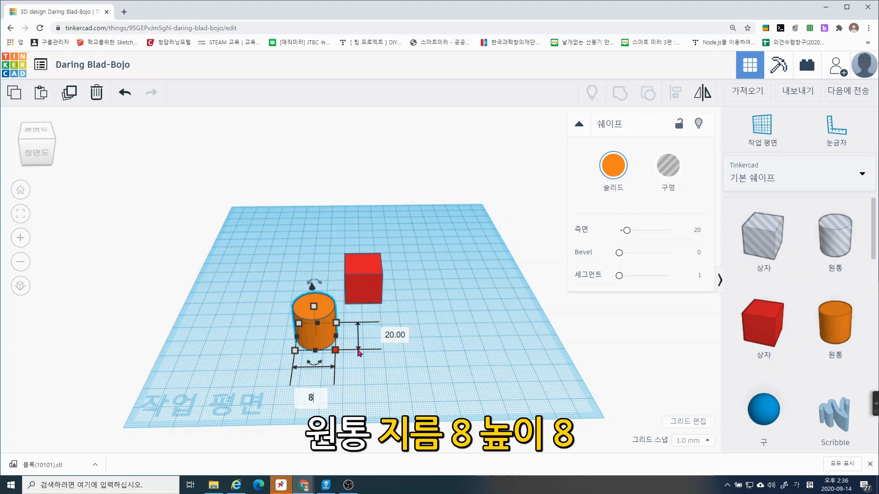
click(390, 341)
text(8)
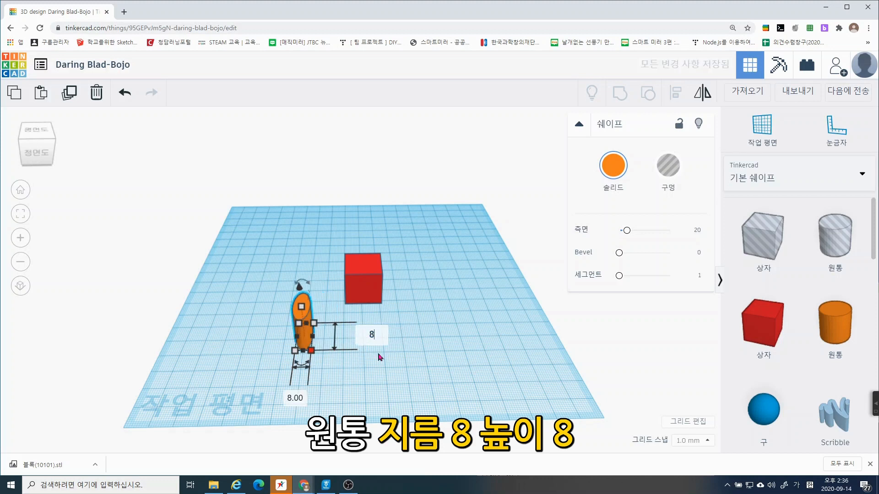
key(Return)
mouse_move(305, 300)
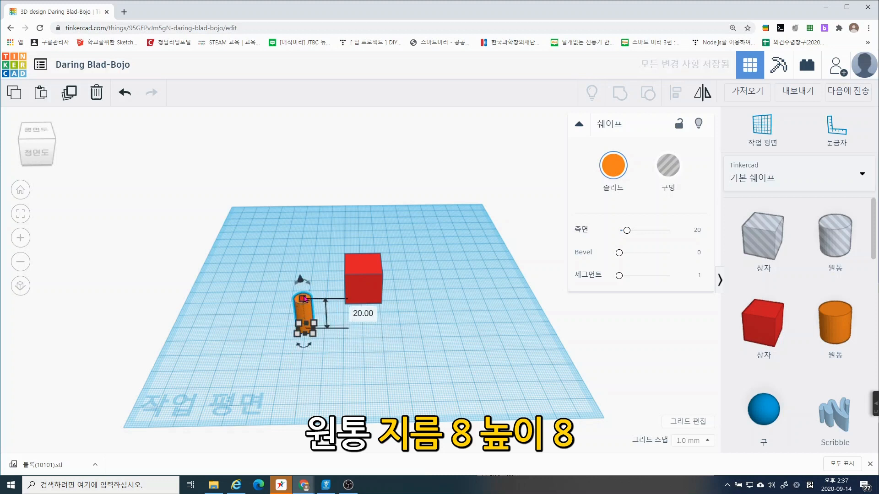
click(368, 314)
text(8)
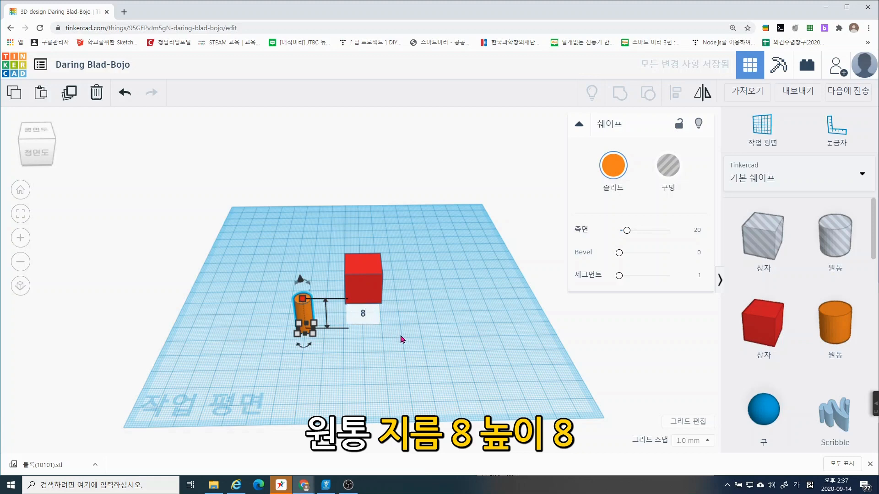
key(Return)
click(392, 376)
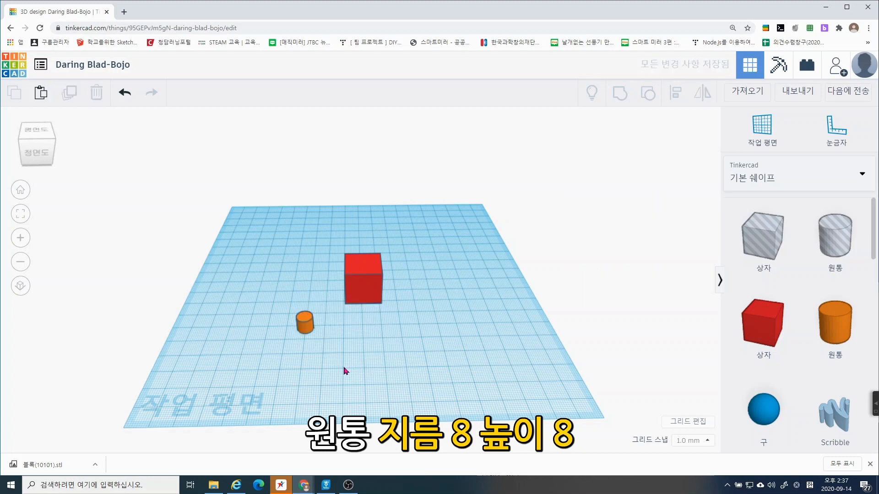
scroll(308, 343, up, 3)
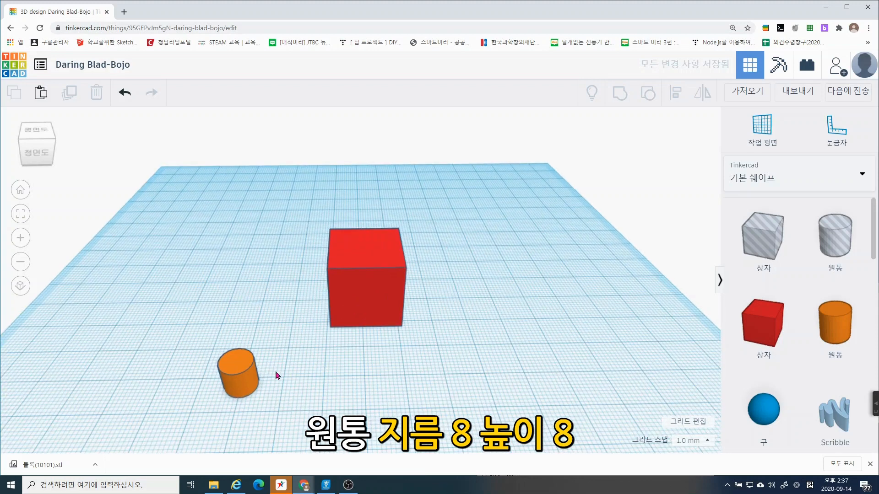
scroll(294, 391, down, 1)
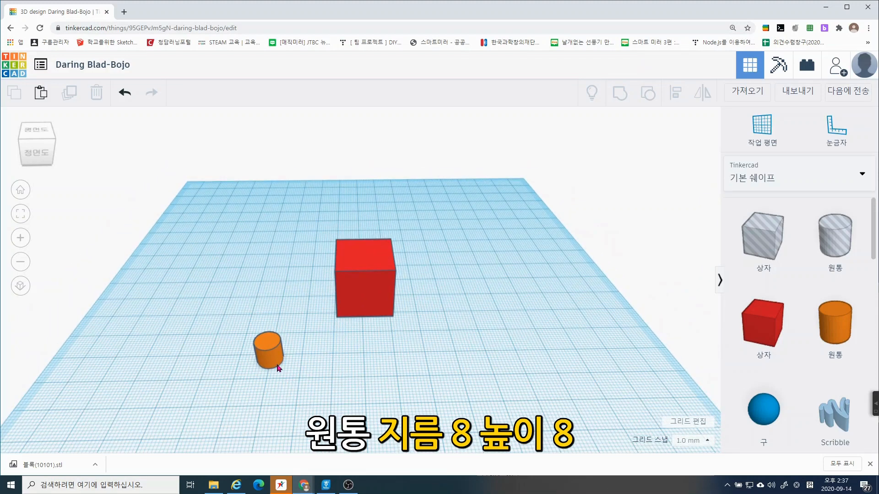
Step: Undo the three size changes made to the orange cylinder
key(ctrl+z)
key(ctrl+z)
key(ctrl+z)
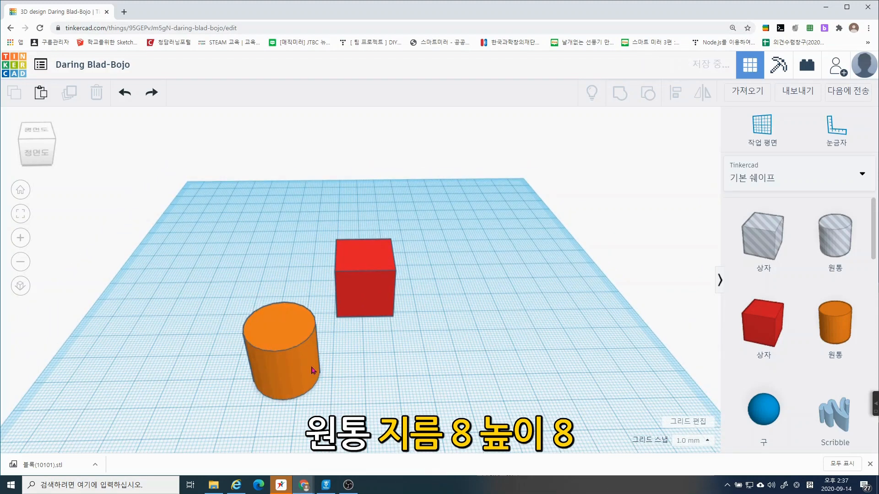
Step: Scale the orange cylinder proportionally to 8 mm in diameter and height, and check its dimensions
click(288, 372)
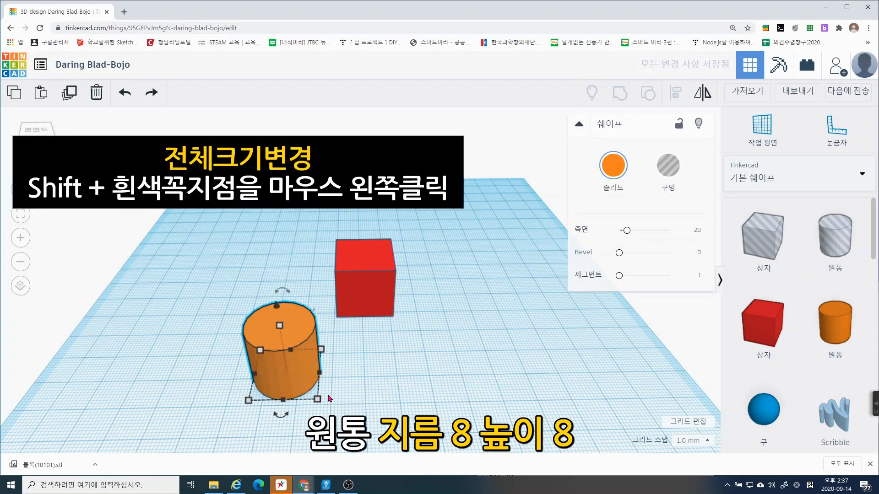
click(331, 388)
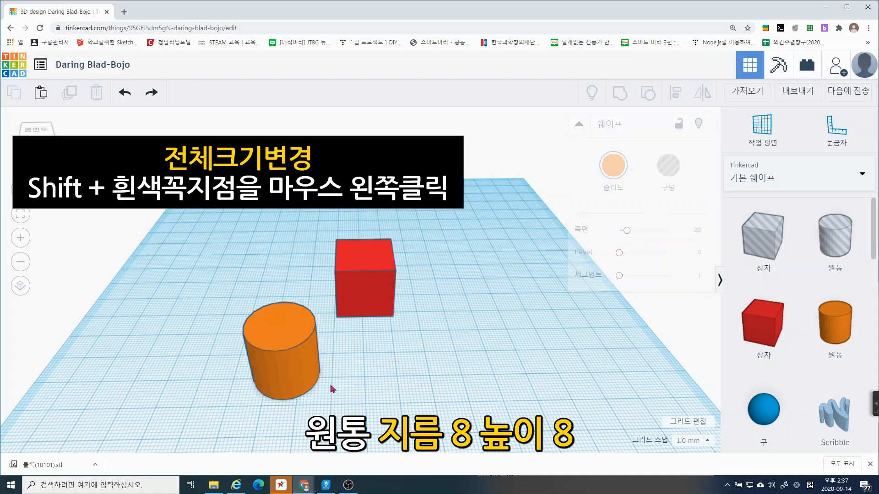
click(293, 371)
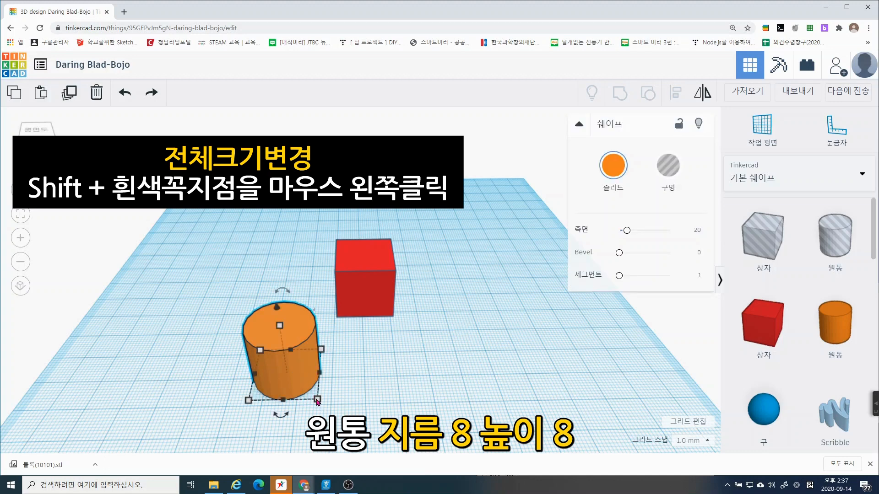
shift+drag(319, 402, 281, 370)
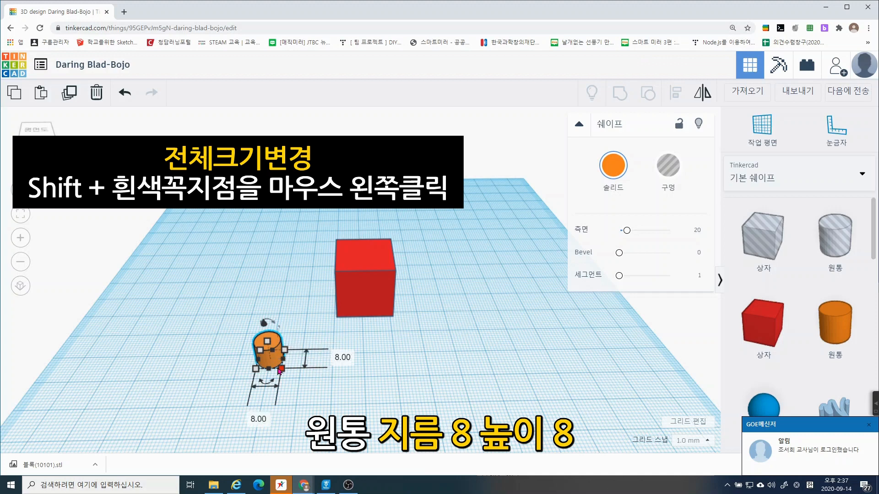
drag(199, 324, 325, 395)
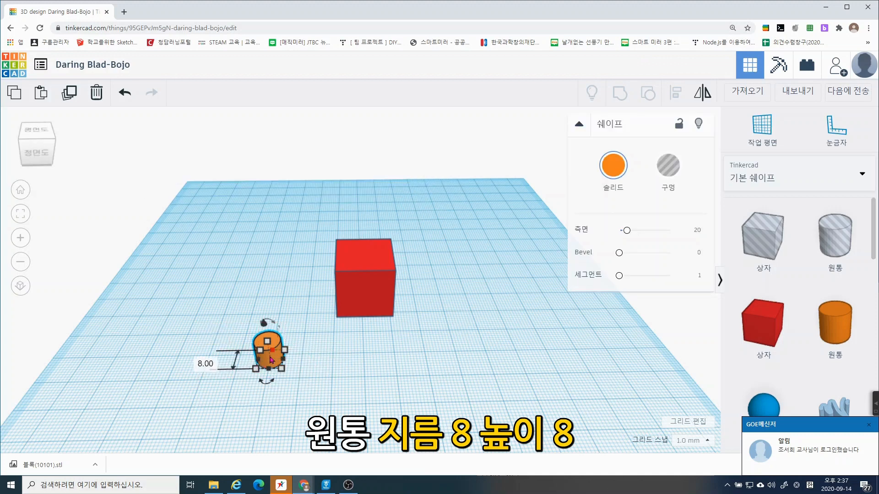
click(343, 375)
click(277, 371)
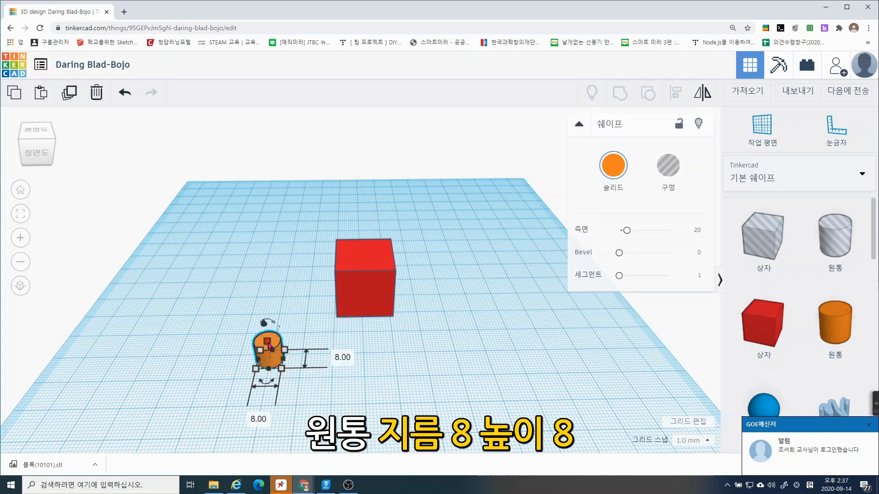
click(324, 356)
Step: Move the small cylinder about 25 mm to the right so it stands directly in front of the red box
drag(279, 357, 366, 346)
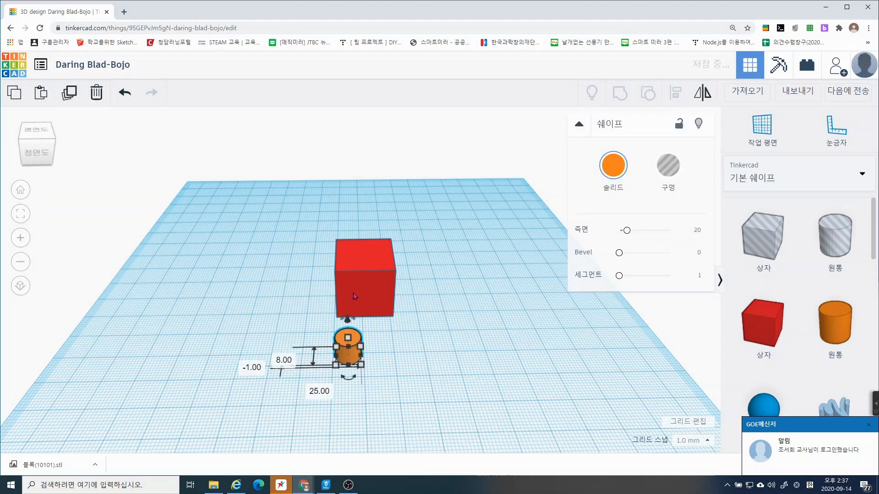
click(368, 369)
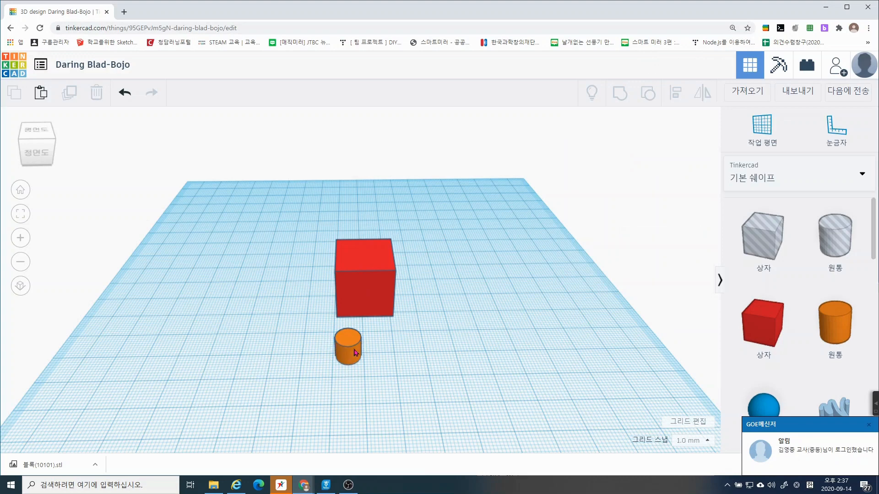
click(356, 353)
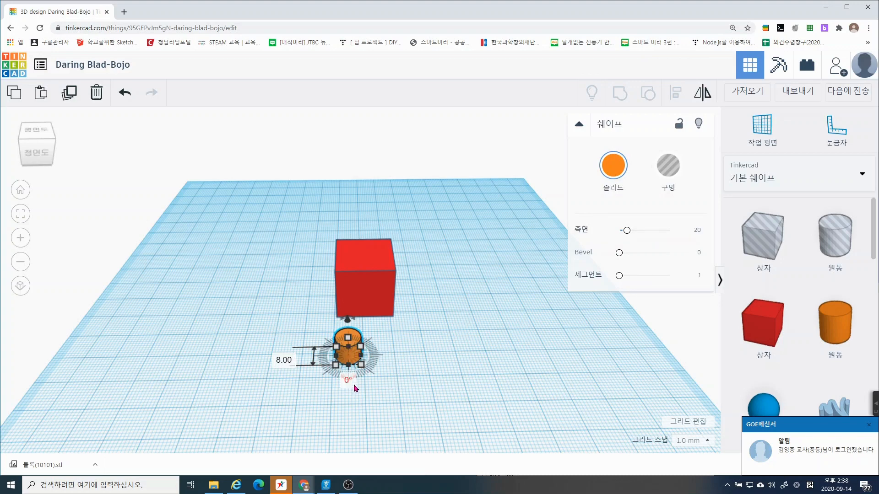
click(396, 368)
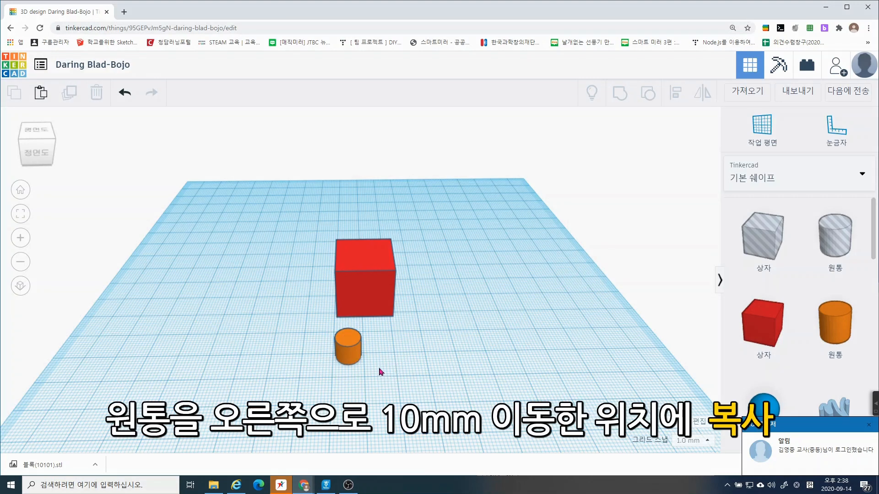
Step: Duplicate the small cylinder to a spot about 17 mm to its right and 6 mm forward
right_drag(384, 368, 396, 368)
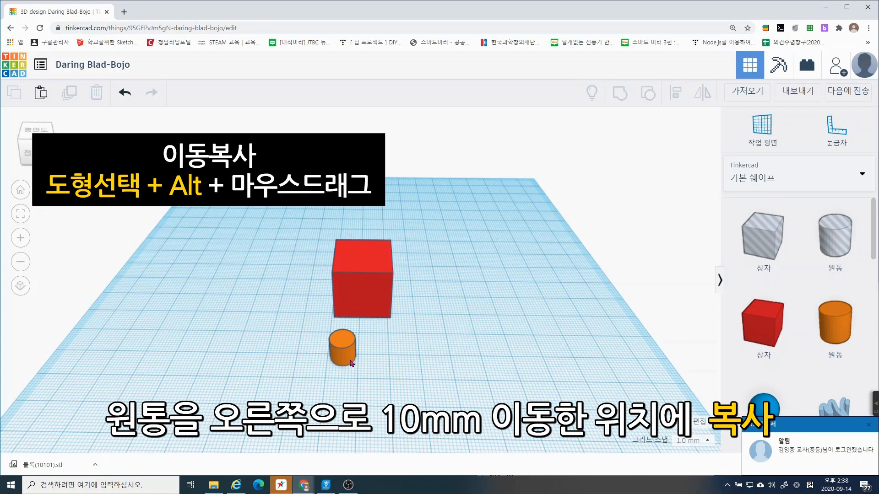
click(344, 355)
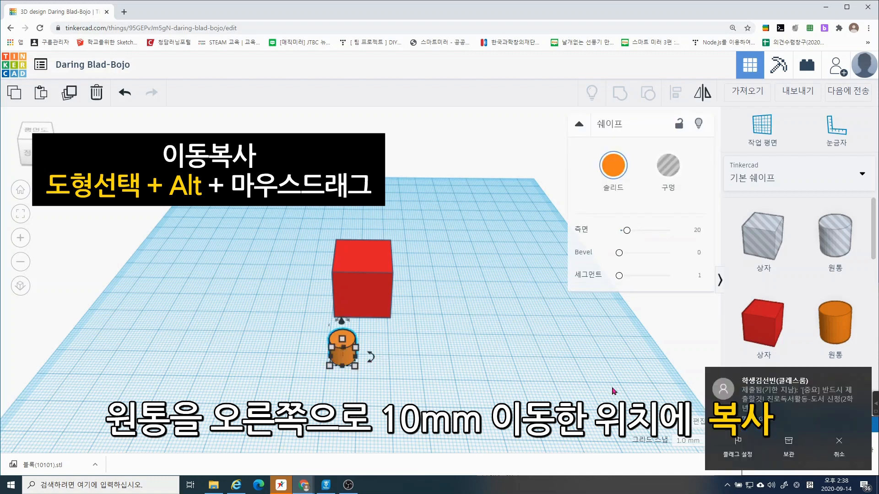
click(862, 375)
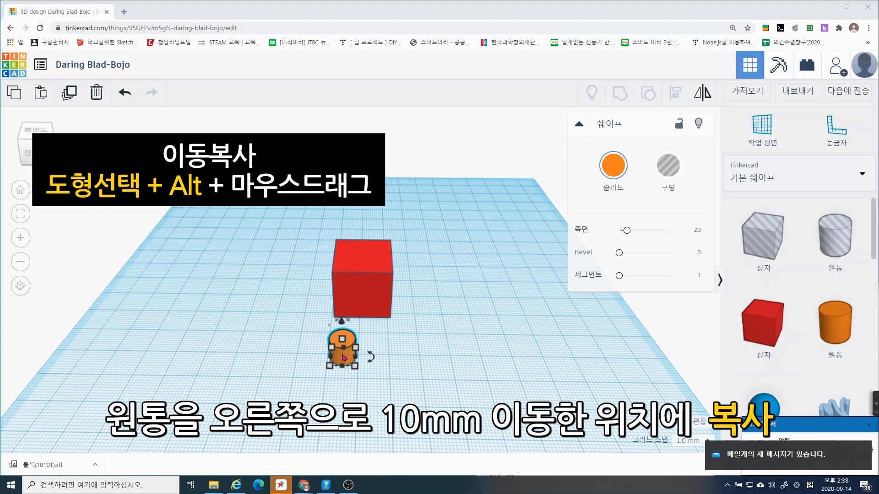
alt+drag(343, 358, 401, 376)
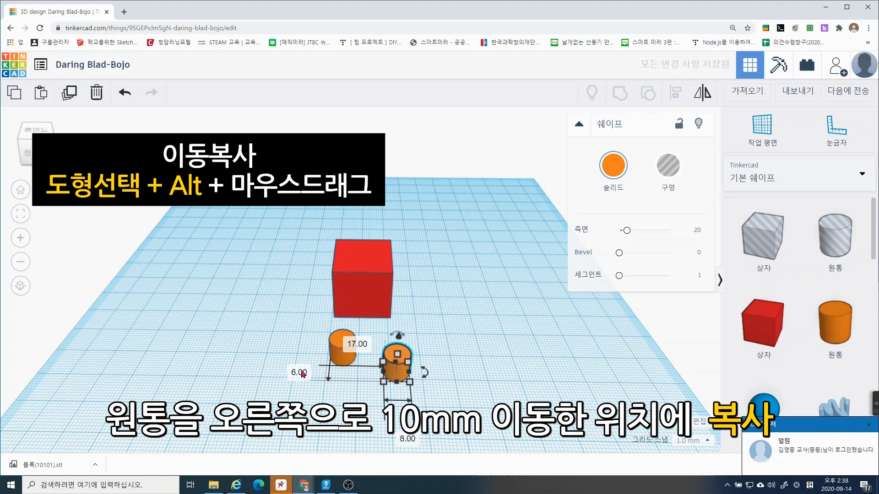
Step: Set the cylinder copy's offset from the original to 0 mm front-to-back and 10 mm to the right
click(305, 372)
text(0)
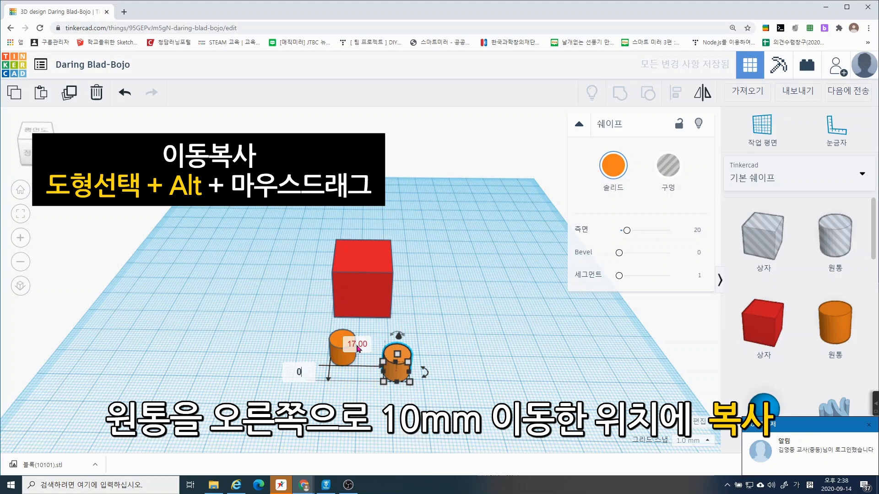
key(Return)
click(357, 387)
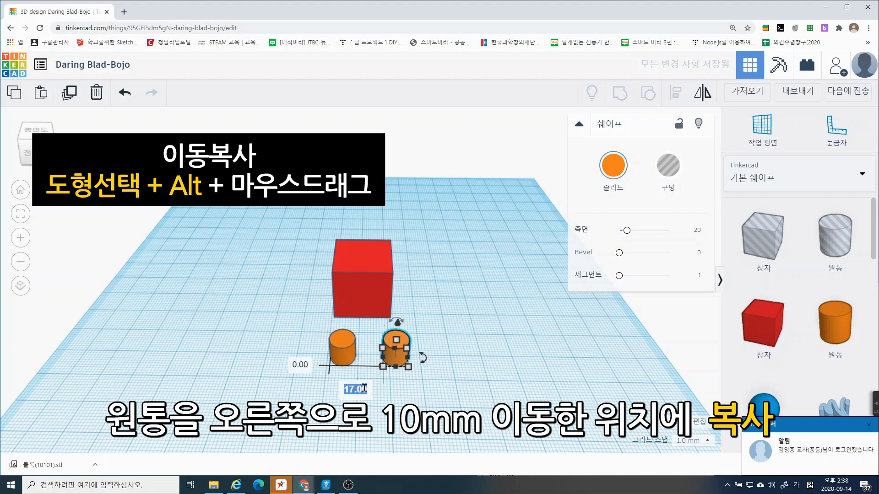
text(10)
key(Return)
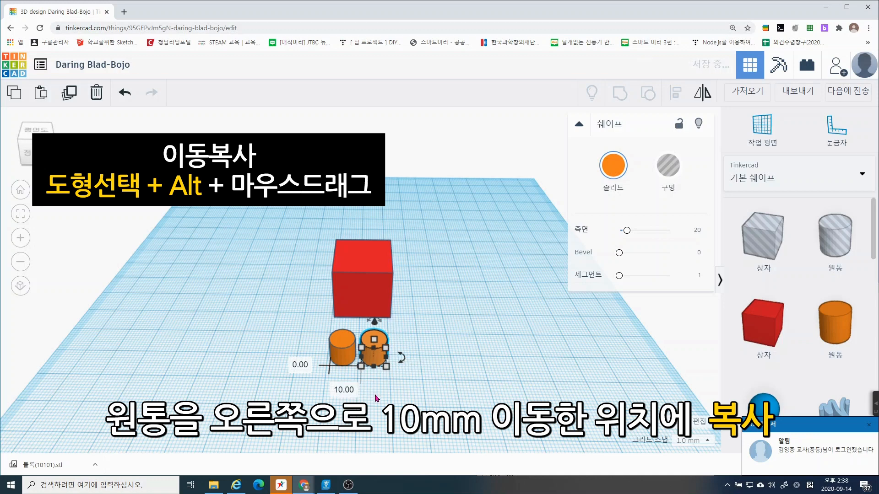
click(332, 373)
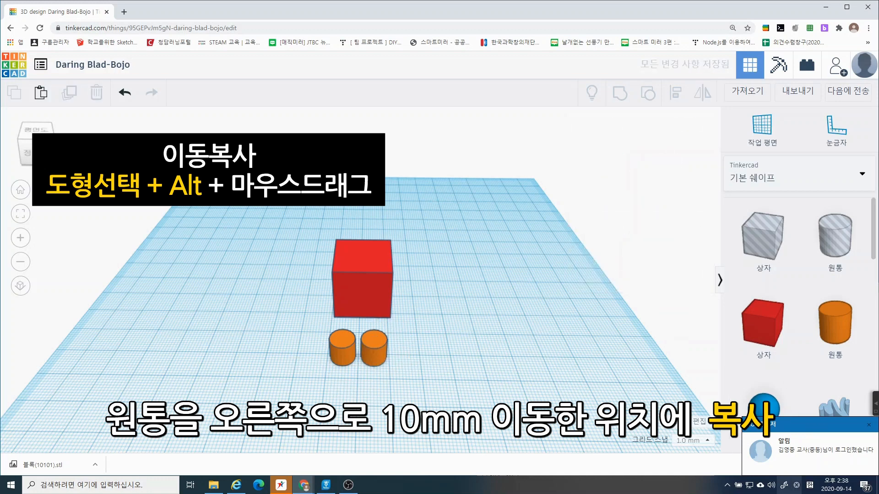
Step: Dismiss the messenger notification and undo the duplication of the small cylinder
click(868, 425)
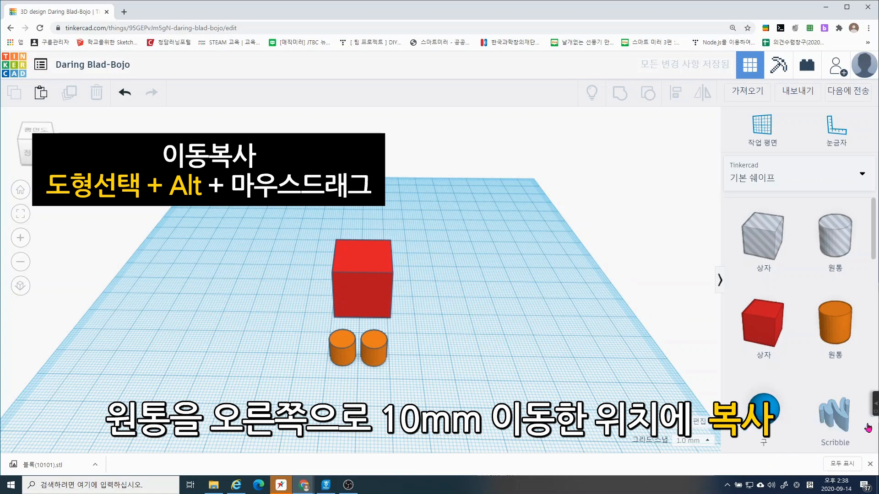
click(370, 358)
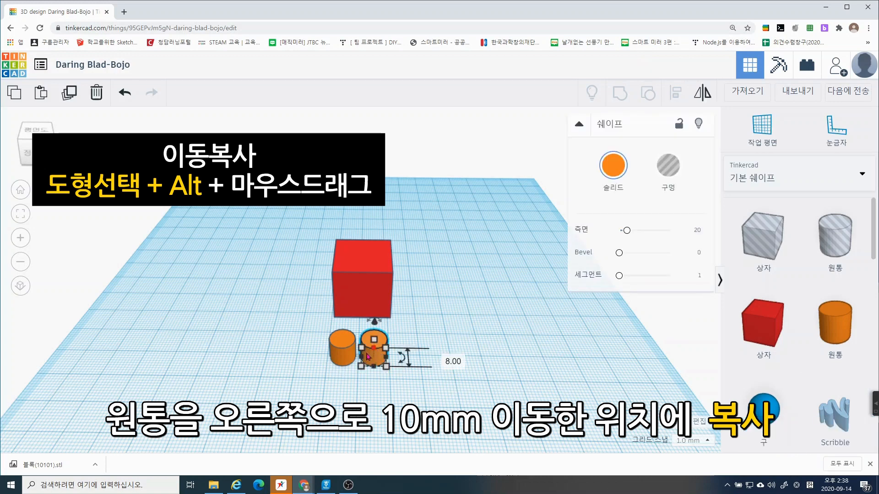
key(ctrl+z)
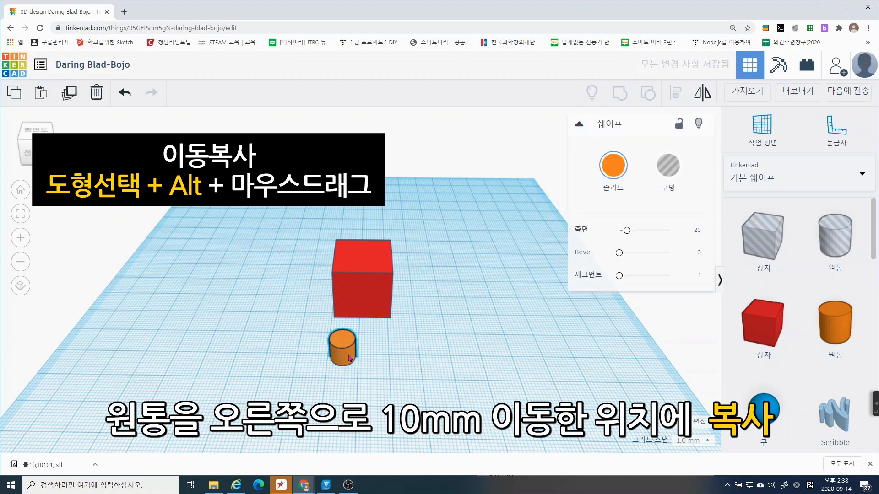
Step: Duplicate the remaining small cylinder 10 mm to its right, with no front-to-back offset
click(348, 358)
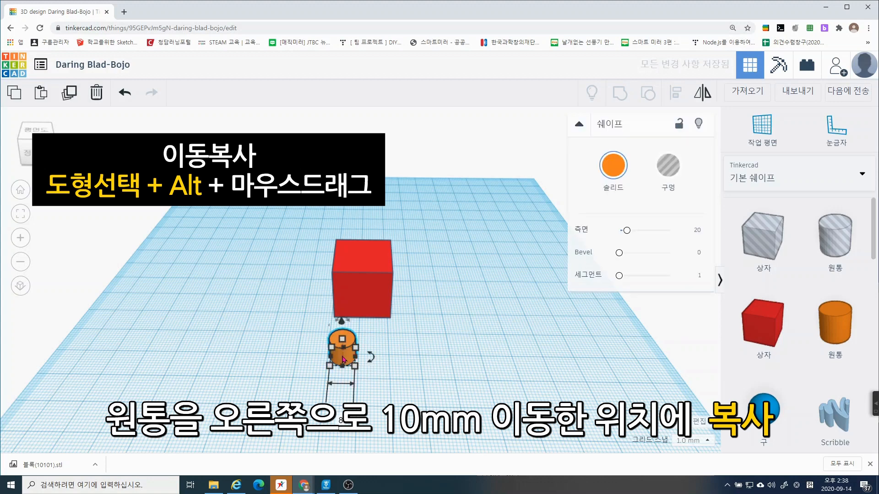
alt+drag(343, 358, 378, 359)
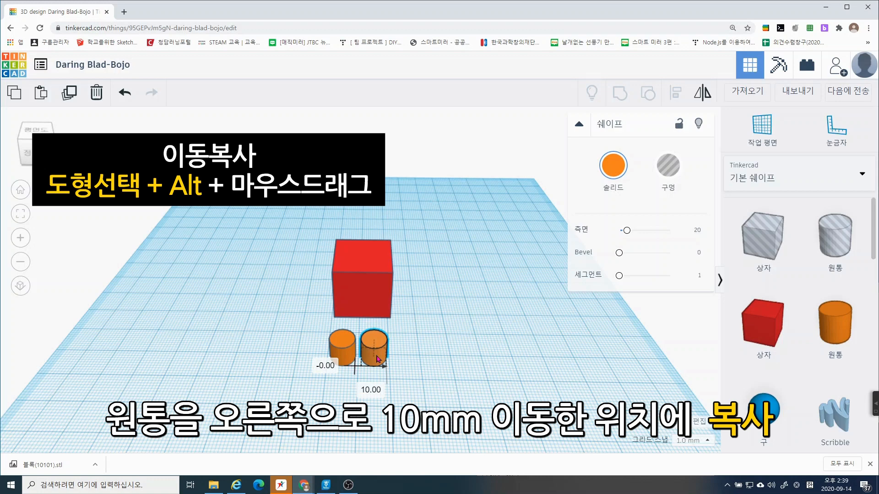
alt+drag(377, 359, 378, 359)
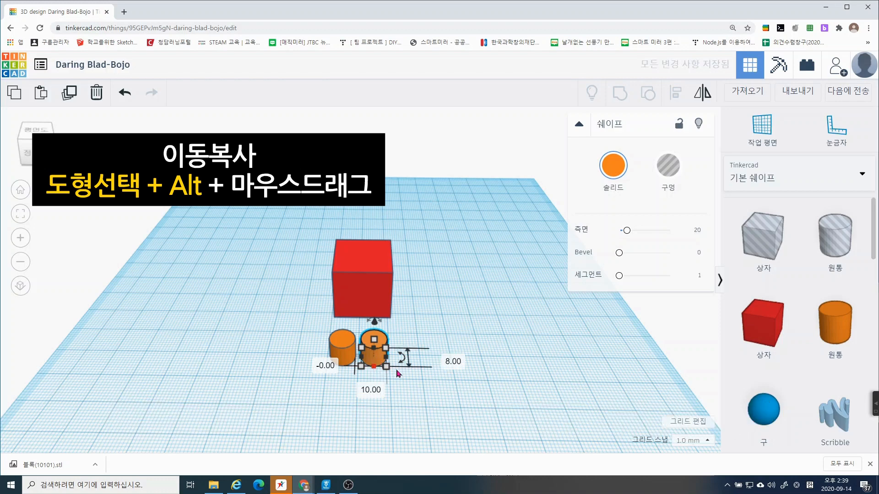
click(430, 390)
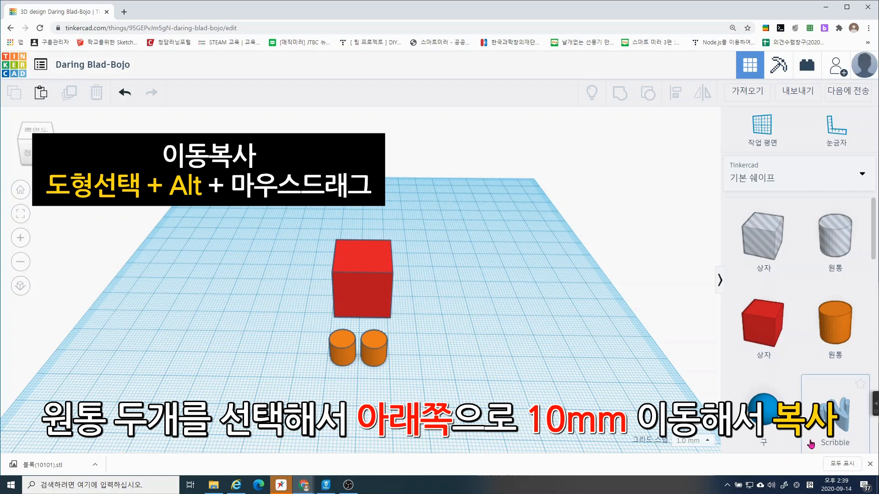
Step: Close the download bar and duplicate both cylinders together about 11 mm forward and 5 mm to the left
click(869, 465)
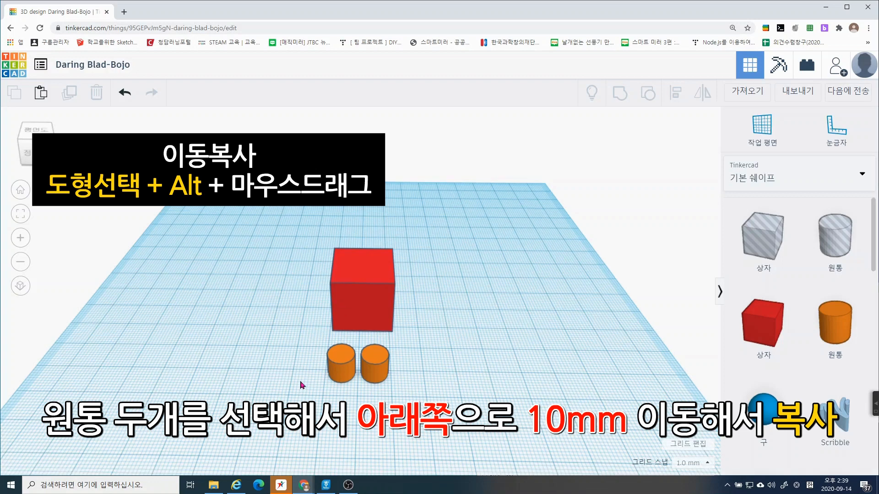
click(347, 374)
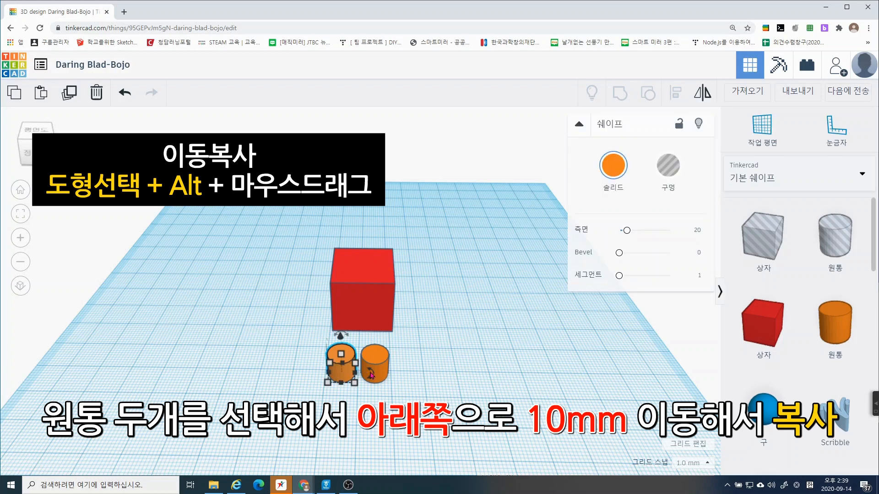
shift+click(382, 366)
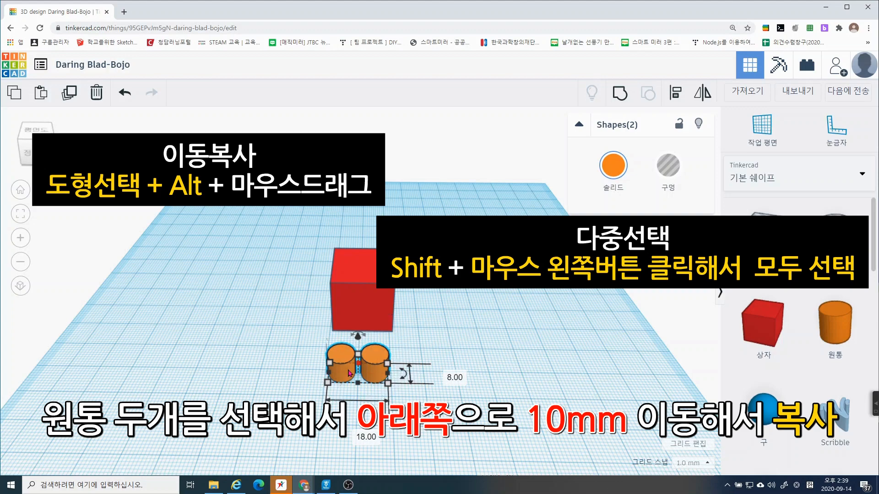
scroll(344, 385, up, 2)
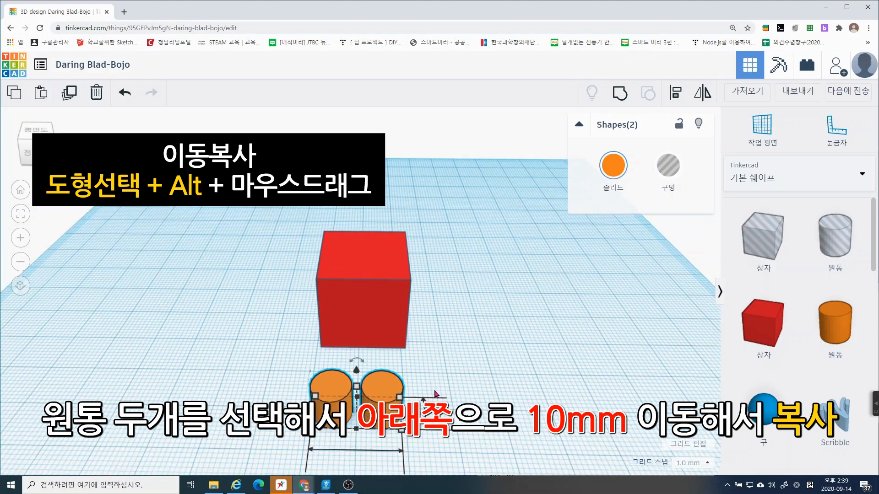
scroll(487, 308, up, 4)
scroll(491, 240, down, 4)
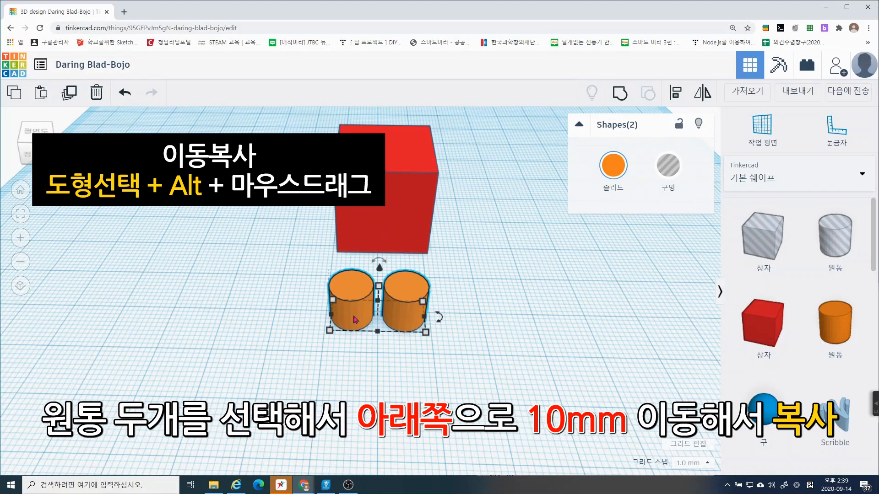
alt+drag(356, 313, 323, 360)
Step: Set the copied cylinder pair's offset from the originals to 0 mm sideways and 10 mm forward
click(320, 310)
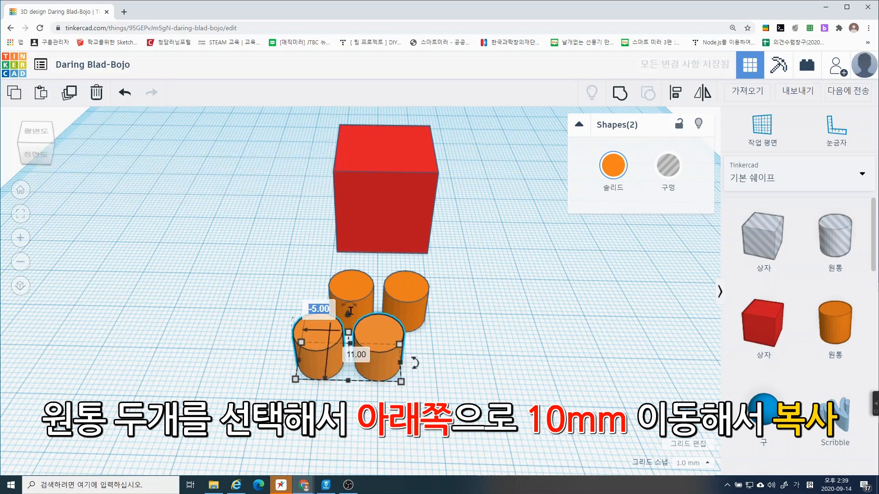
text(0)
key(Return)
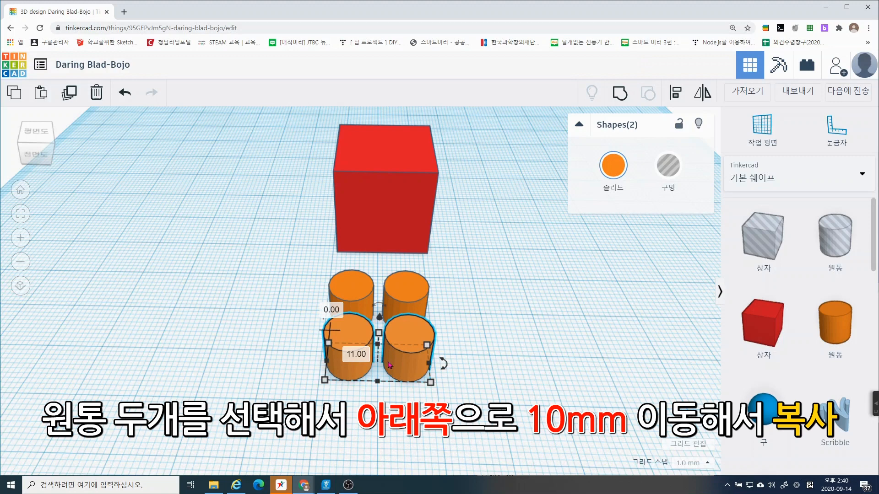
click(369, 357)
text(1)
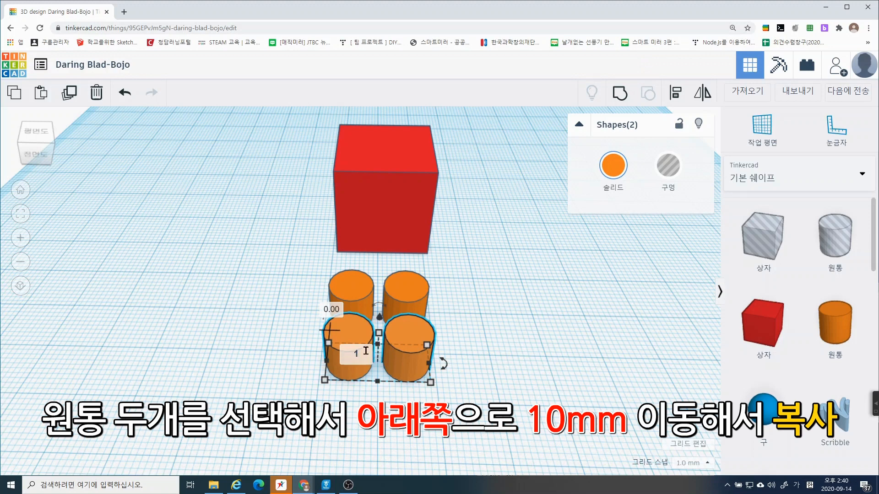
text(0)
key(Return)
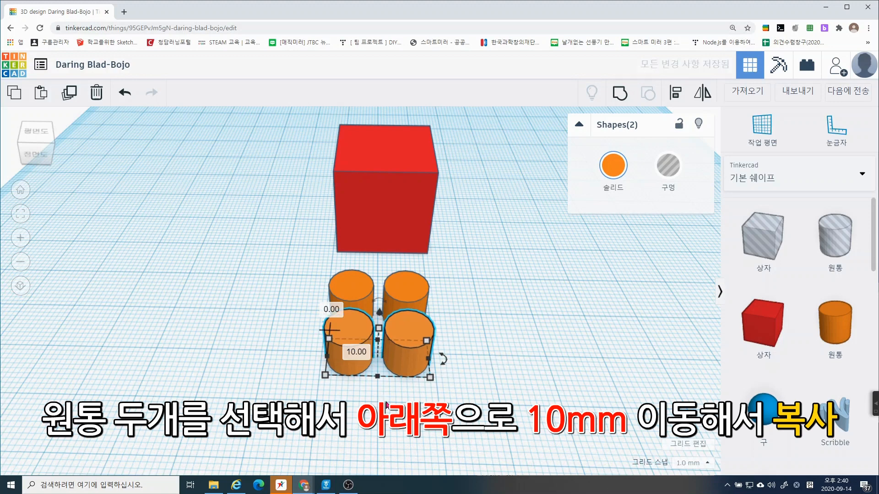
click(446, 369)
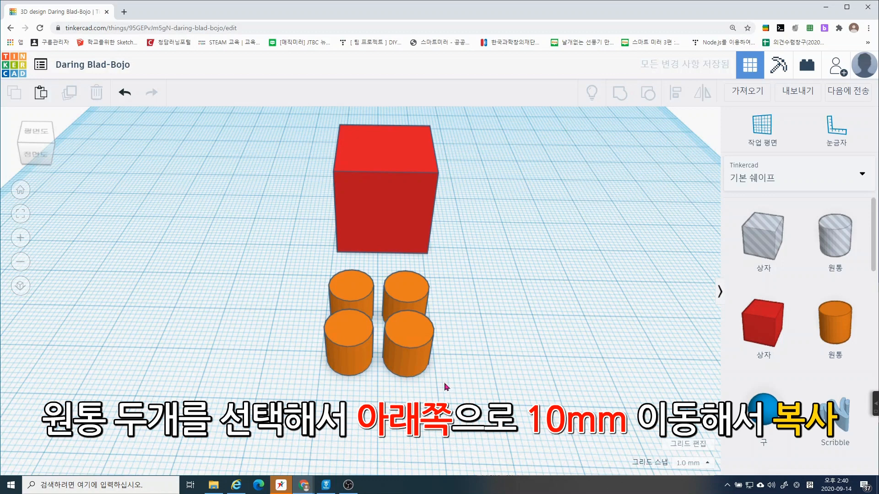
Step: Delete the two front cylinders one after the other
click(336, 351)
key(Delete)
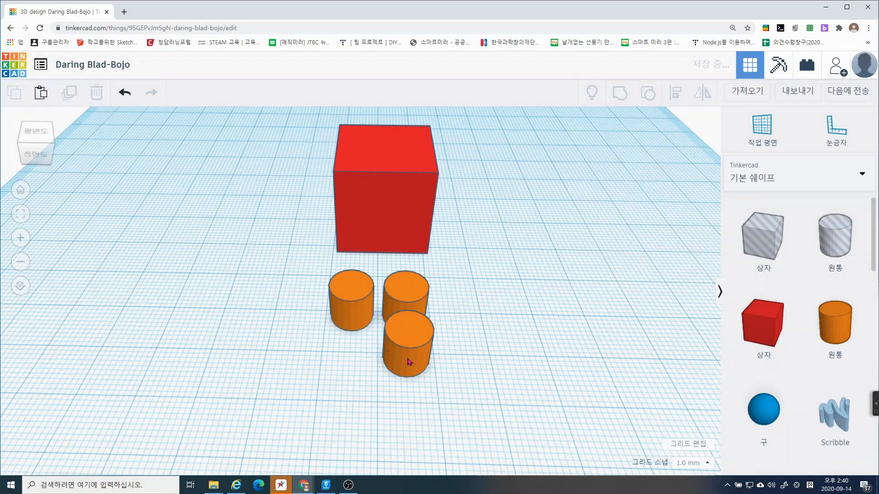
click(409, 360)
key(Delete)
Step: Select both remaining cylinders together and duplicate the pair 10 mm straight forward
click(333, 304)
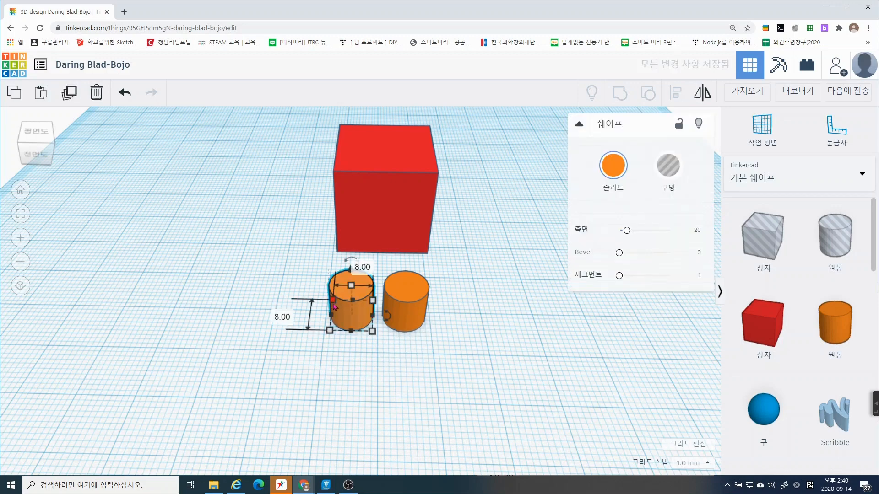
shift+click(421, 312)
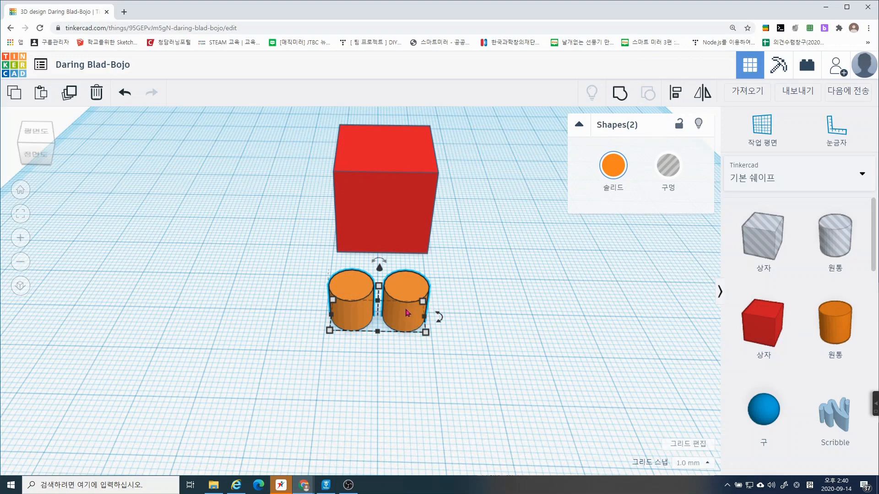
alt+drag(407, 313, 408, 360)
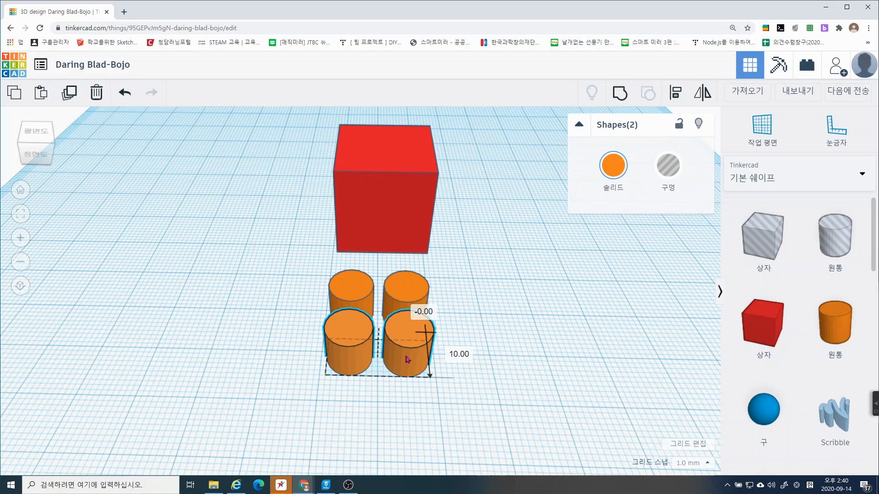
Step: Enter exact offsets of 0 mm sideways and 10 mm forward for the new cylinder pair
click(428, 311)
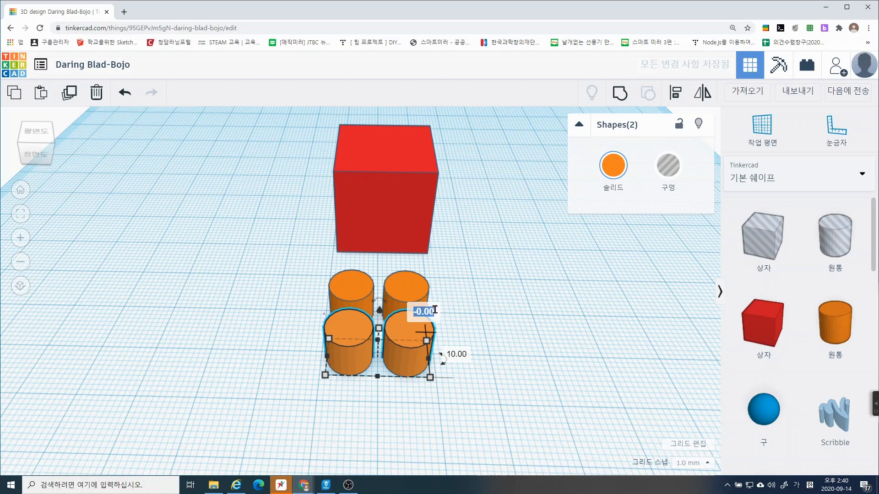
text(0)
click(452, 353)
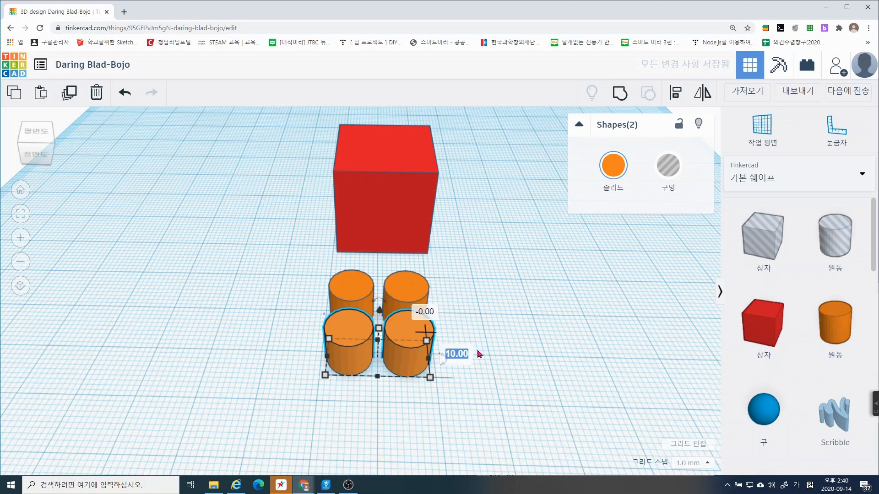
text(10)
key(Return)
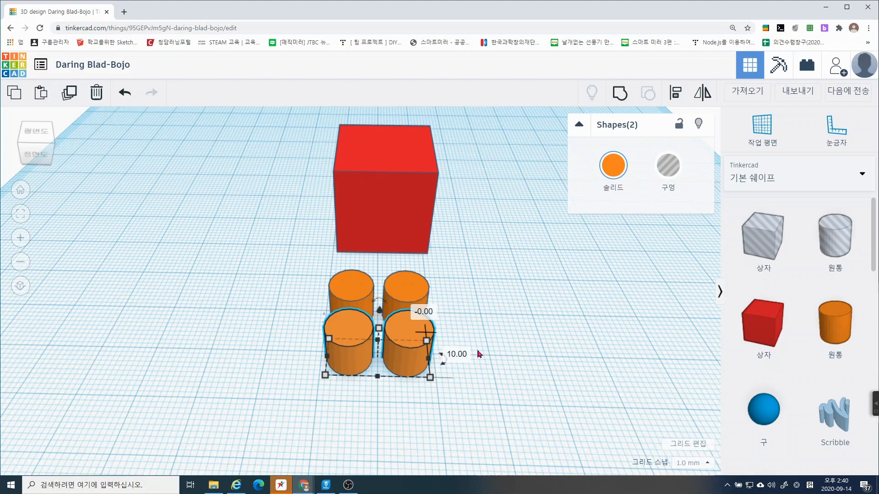
click(527, 301)
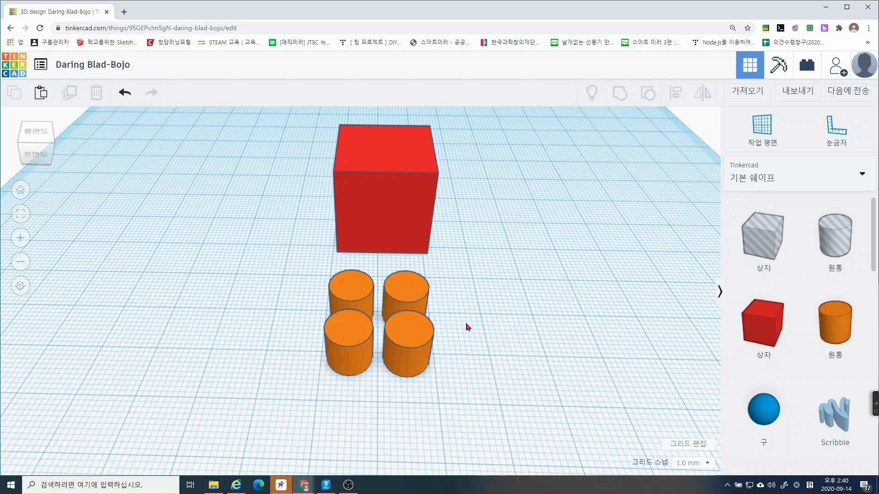
right_drag(494, 324, 472, 334)
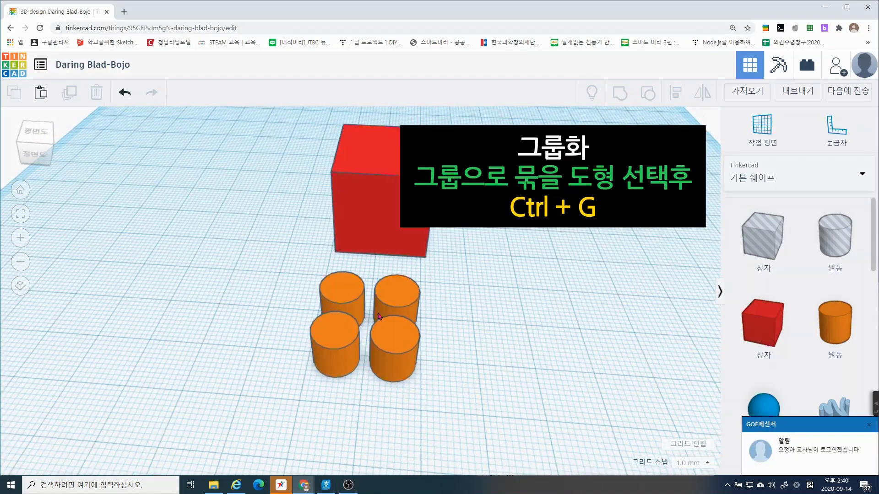
click(358, 300)
click(414, 300)
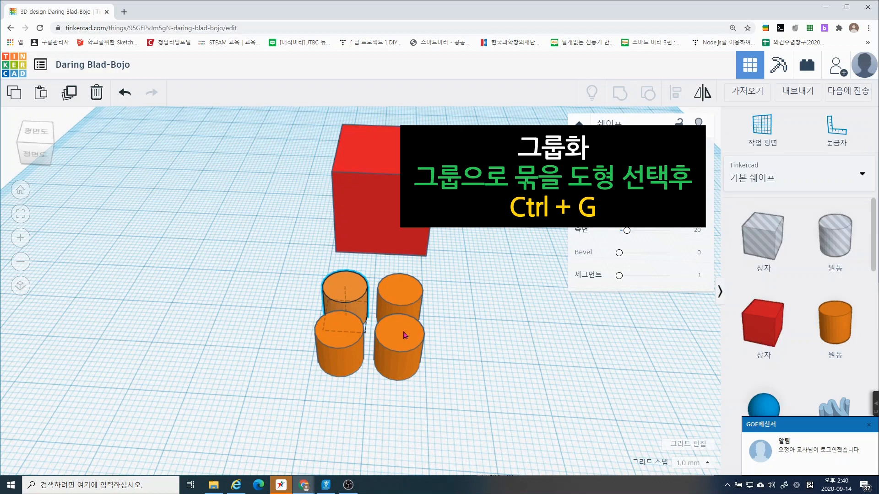
click(405, 336)
click(348, 357)
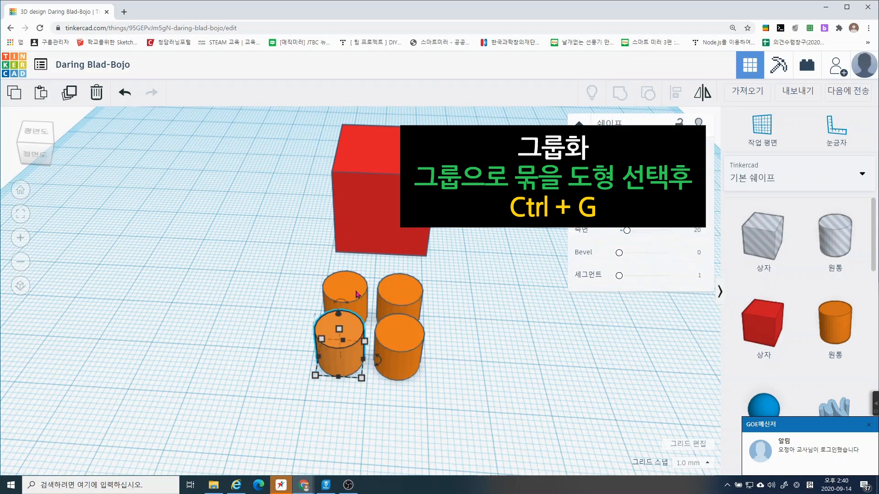
click(356, 293)
click(398, 293)
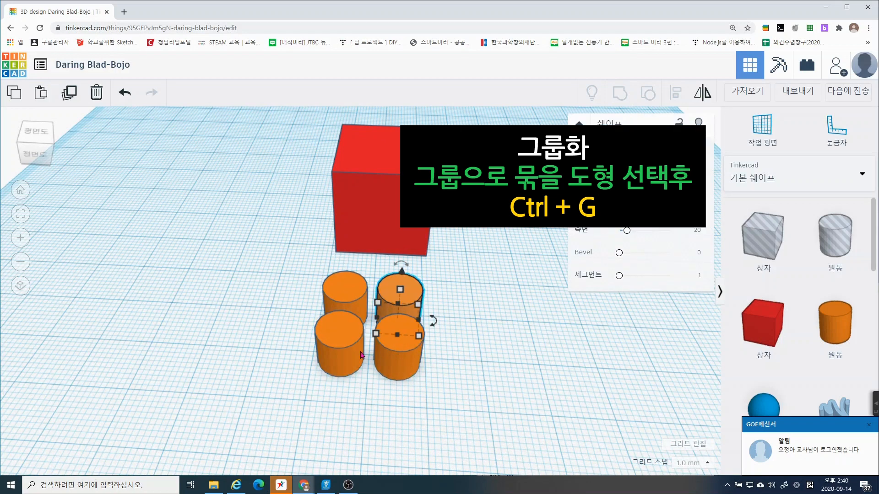
click(388, 354)
click(341, 352)
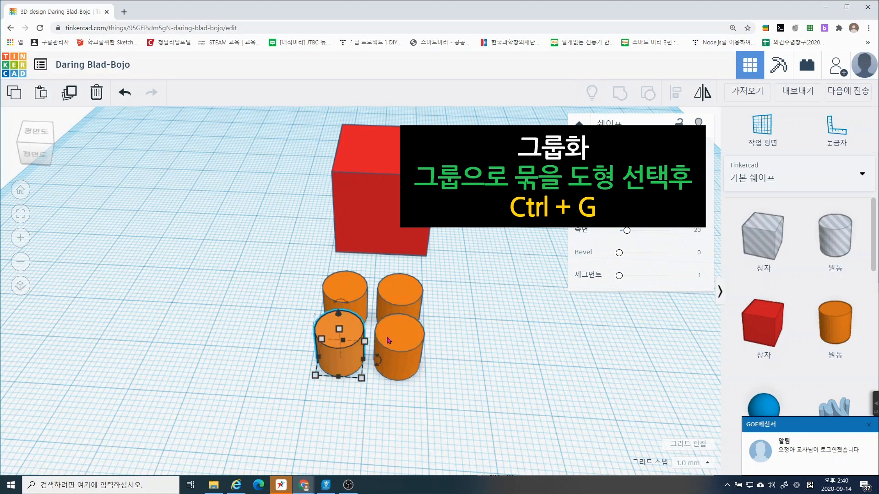
click(481, 349)
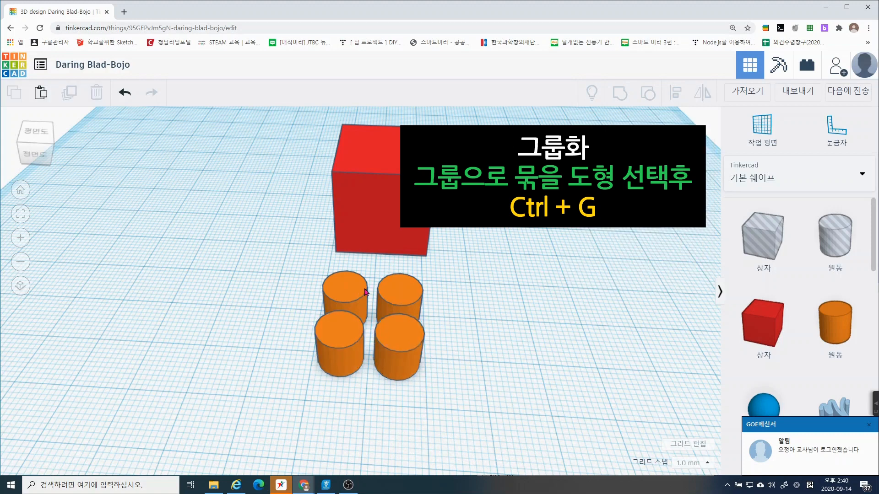
Step: Select all four small cylinders and combine them into one group
click(350, 299)
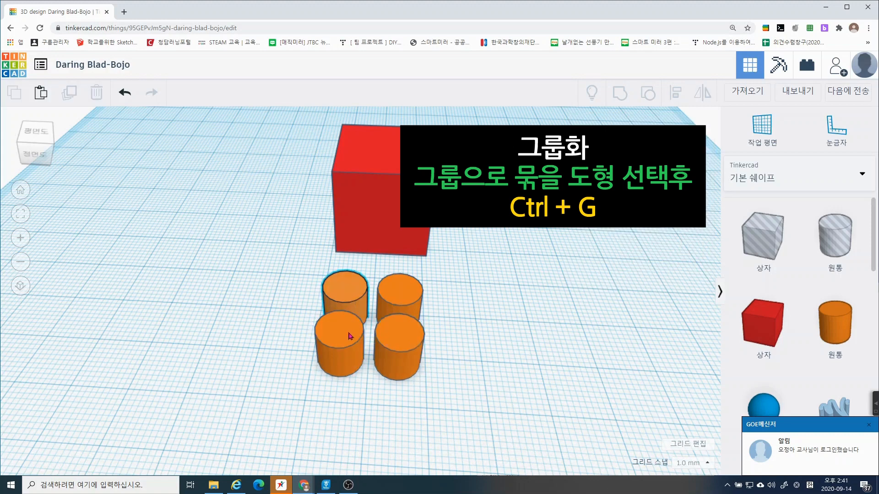
shift+click(341, 358)
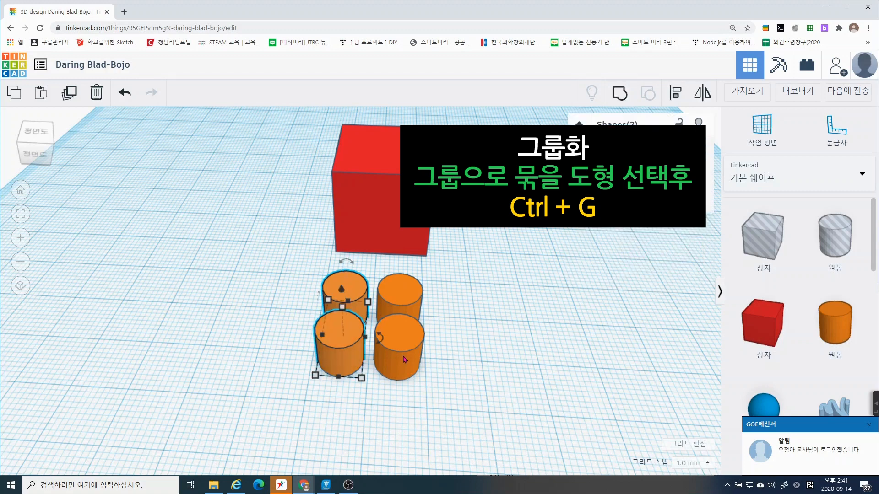
shift+click(398, 350)
shift+click(404, 295)
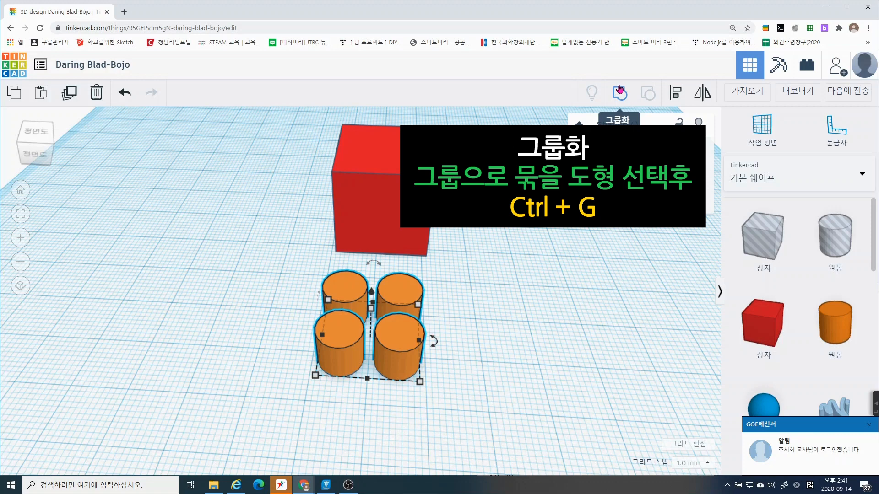
click(619, 90)
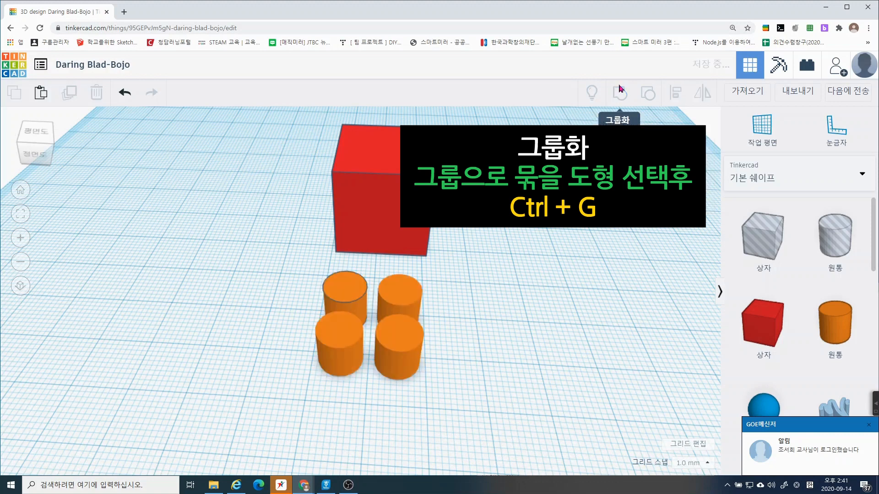
Step: Move the grouped cylinders as a single object to a new spot in front of the red box
click(465, 334)
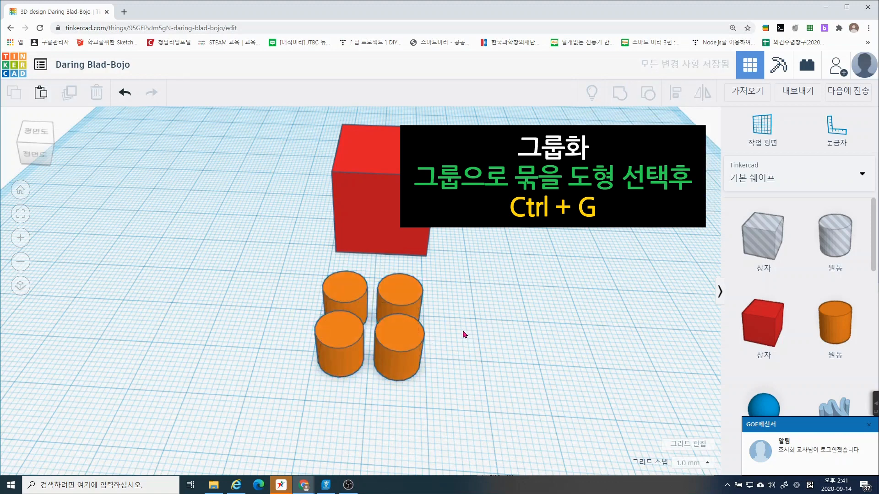
drag(403, 352, 425, 352)
click(425, 351)
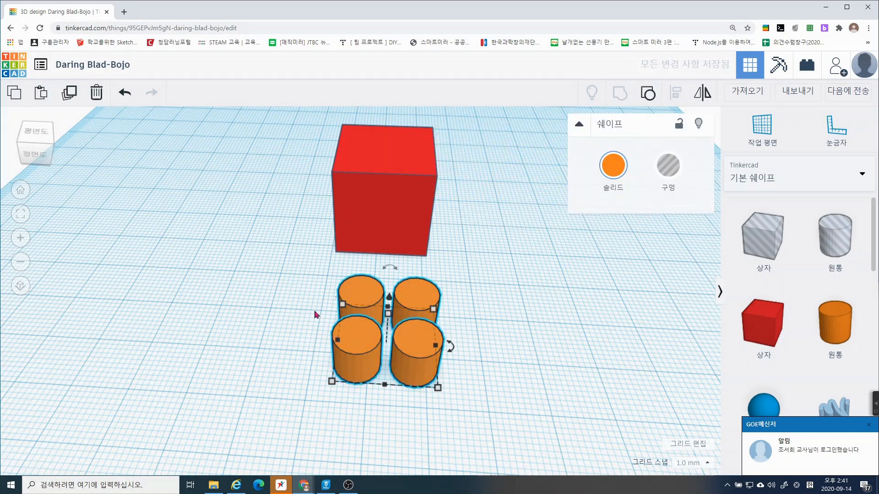
drag(361, 354, 416, 352)
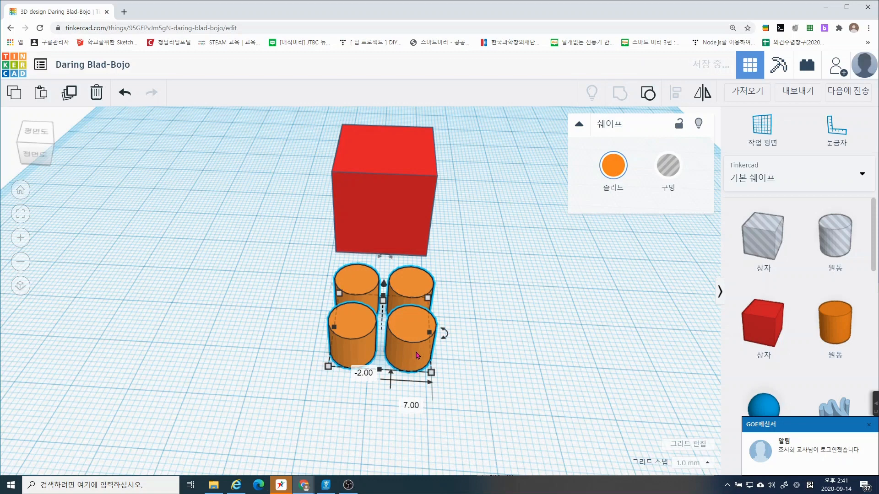
click(513, 331)
click(407, 345)
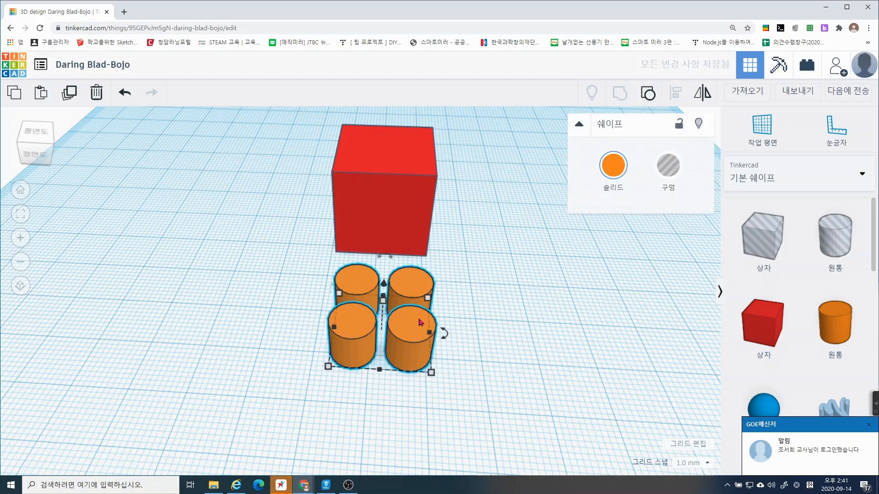
Step: Ungroup the four cylinders and select them individually to check that they are separate
click(647, 95)
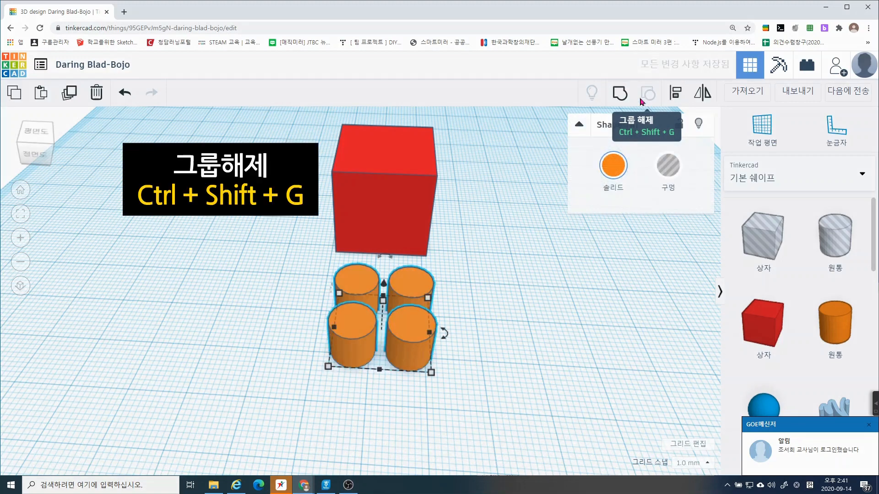
click(442, 346)
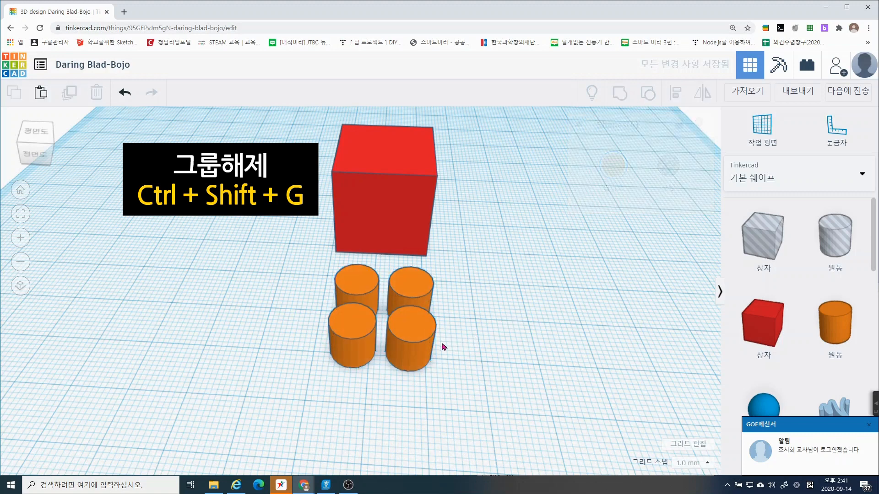
click(428, 348)
click(348, 336)
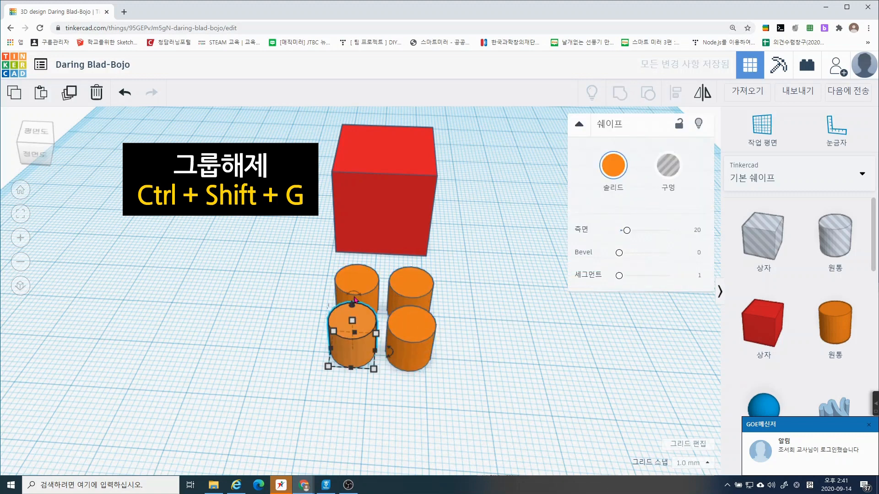
click(361, 285)
click(411, 286)
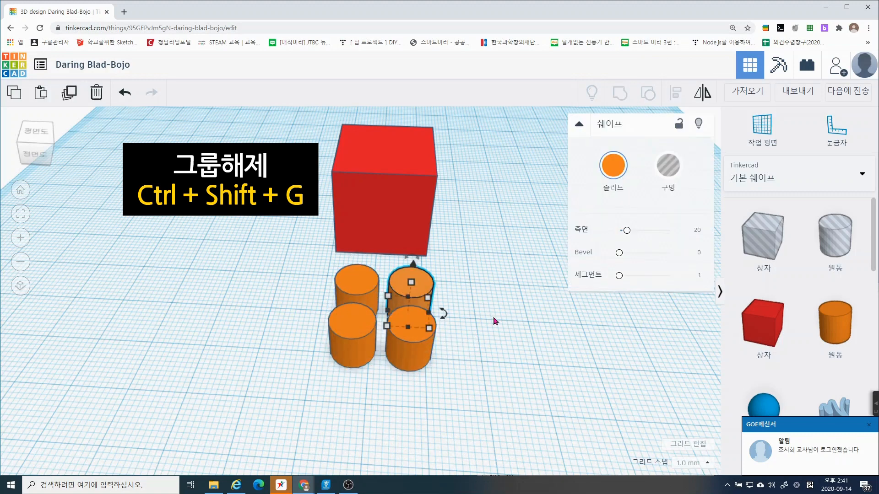
Step: Select all four cylinders together and group them again
click(484, 339)
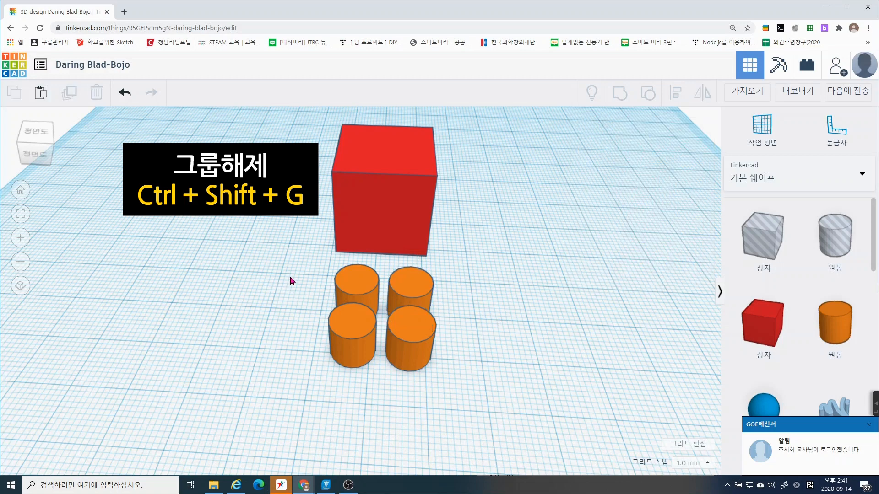
drag(290, 280, 486, 402)
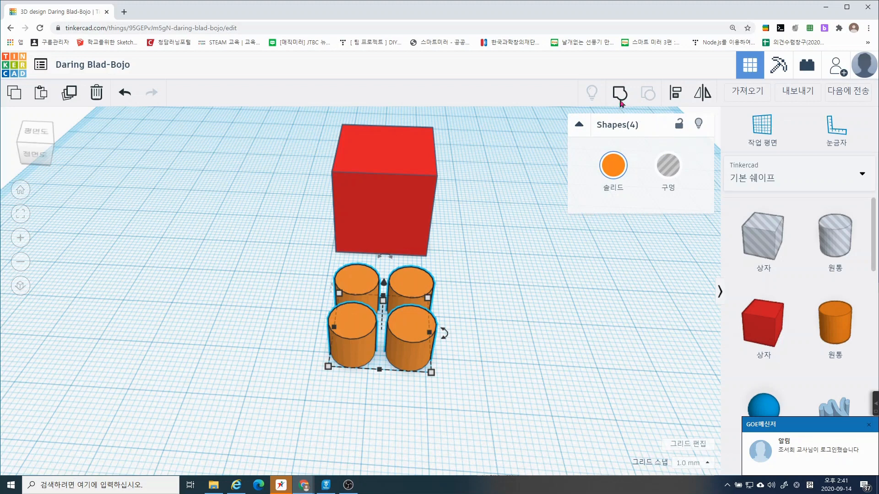
click(516, 290)
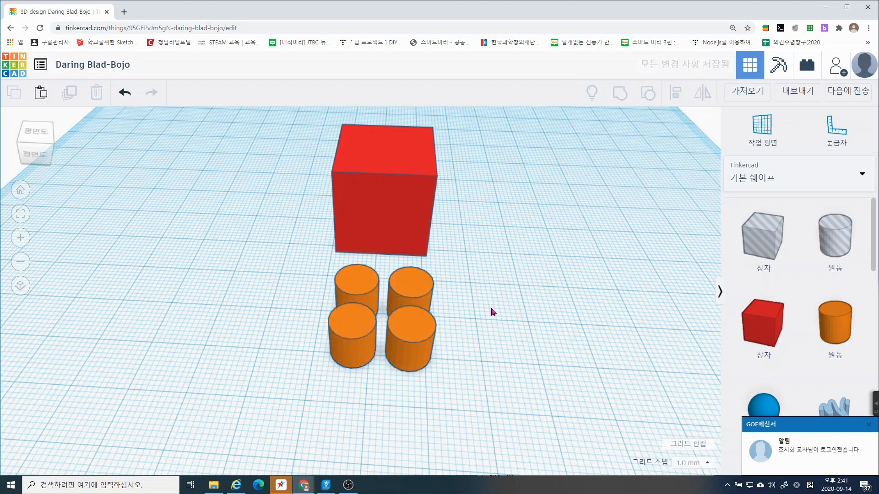
Step: Examine the box and cylinders from the front, comparing perspective with orthographic projection and leaving the view orthographic
right_drag(481, 316, 467, 273)
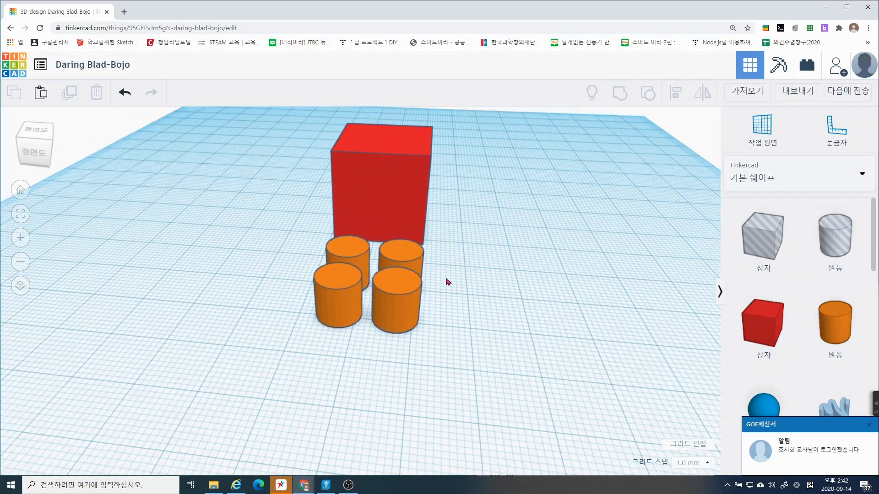
click(42, 166)
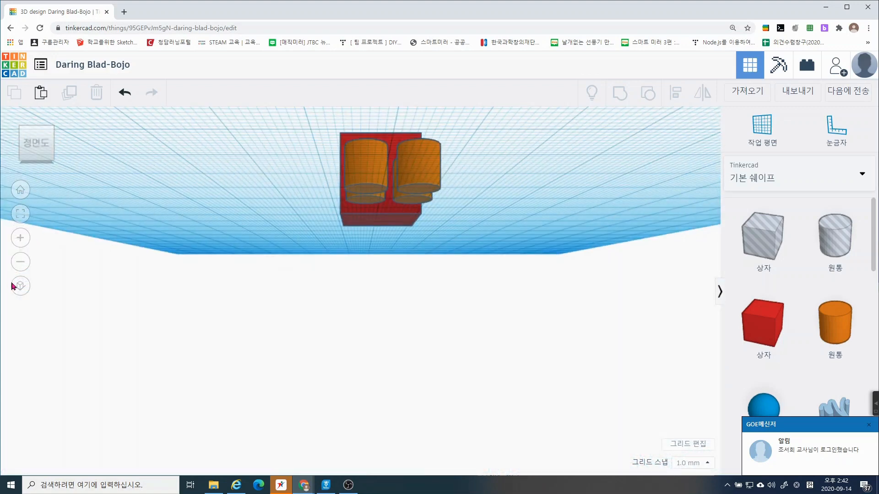
click(20, 285)
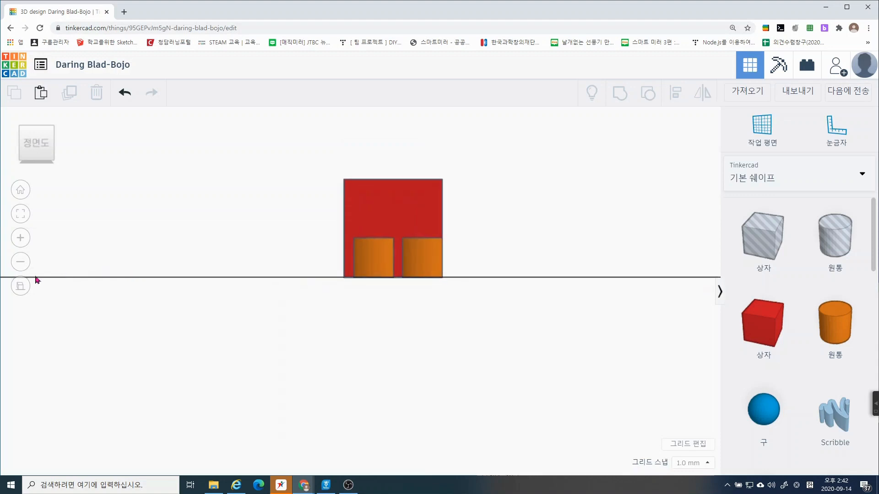
click(20, 287)
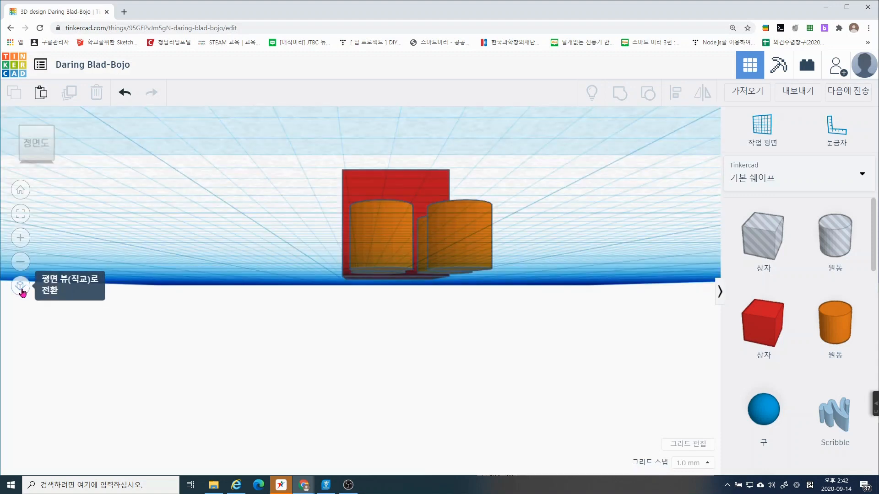
click(21, 287)
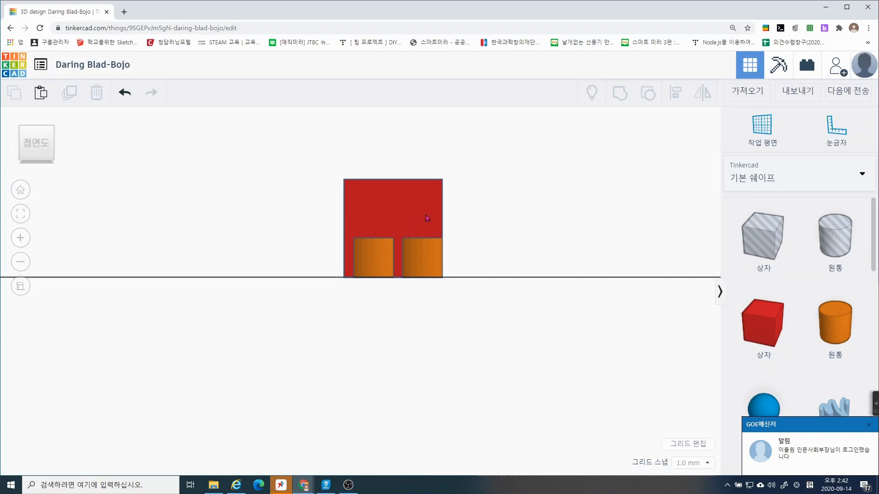
click(868, 426)
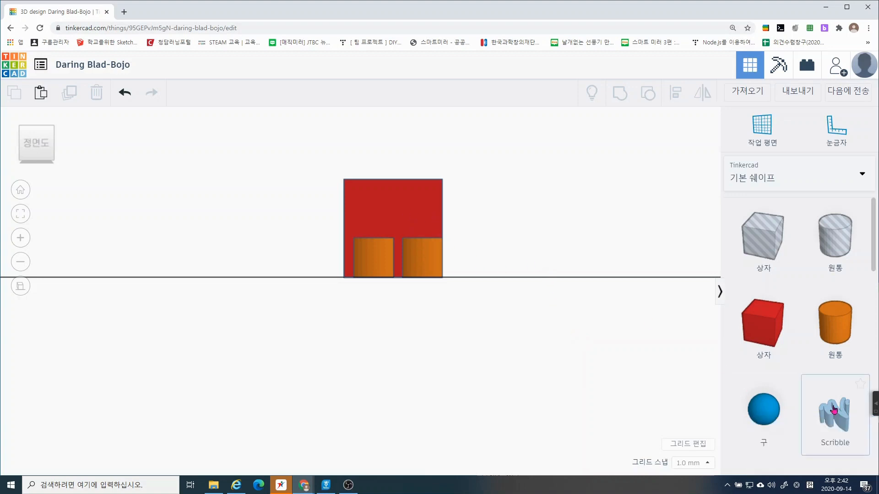
right_drag(634, 265, 625, 273)
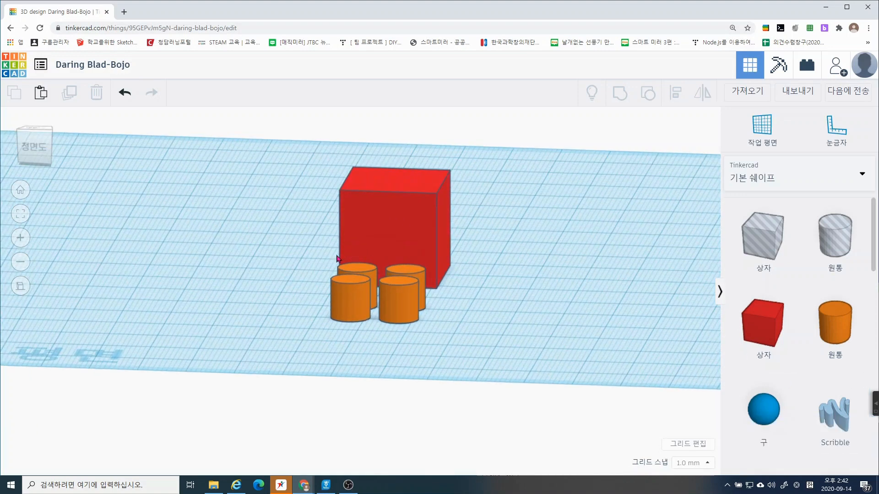
click(39, 155)
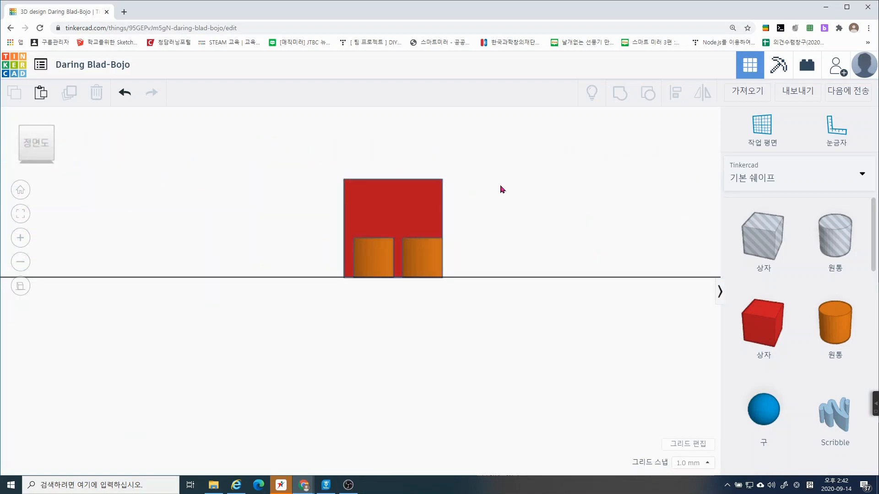
right_drag(500, 186, 465, 230)
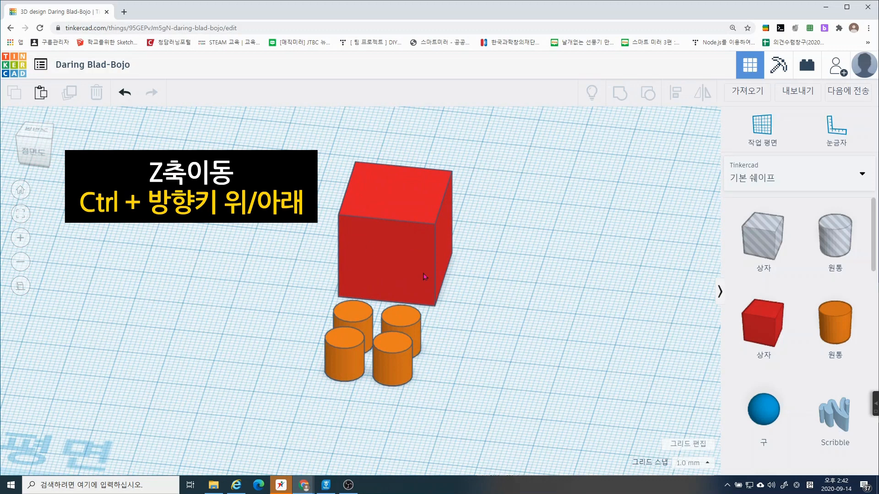
Step: Raise the cylinder group 24 mm above the workplane and check its height from the front
click(390, 362)
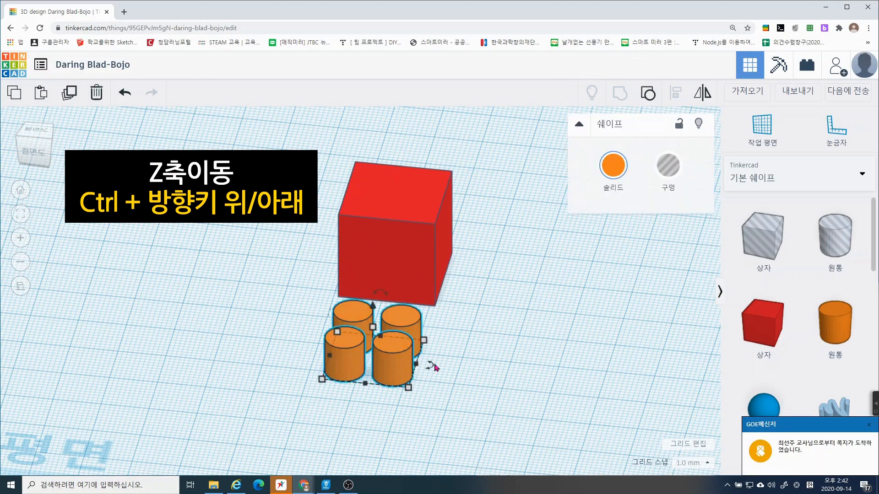
click(869, 426)
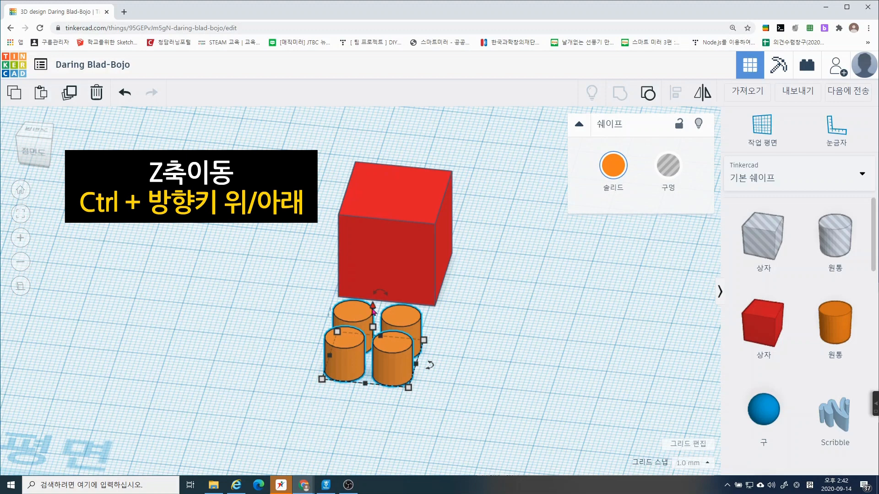
click(451, 308)
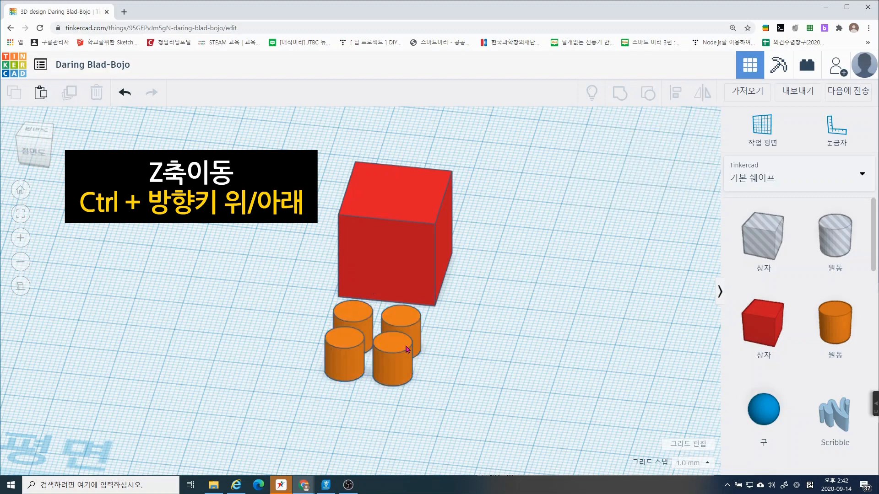
click(379, 341)
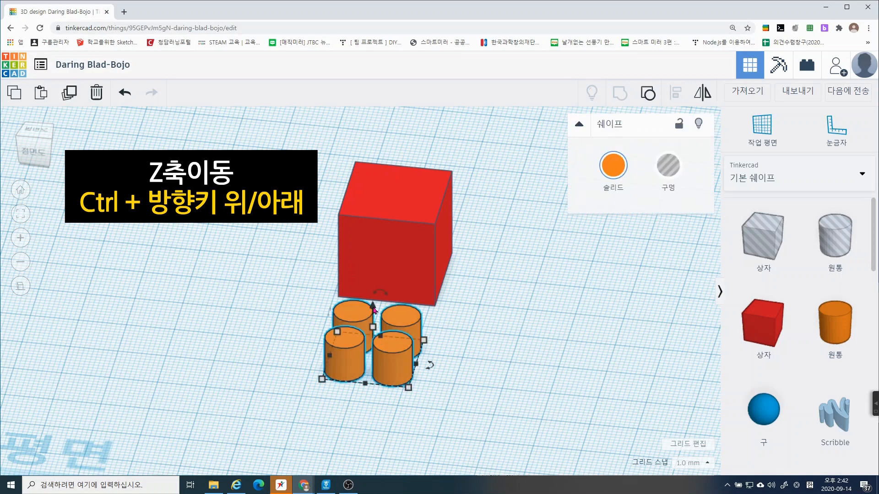
drag(374, 309, 374, 270)
key(ctrl+Up)
key(ctrl+Up)
key(ctrl+Up)
key(ctrl+Up)
key(ctrl+Up)
key(ctrl+Up)
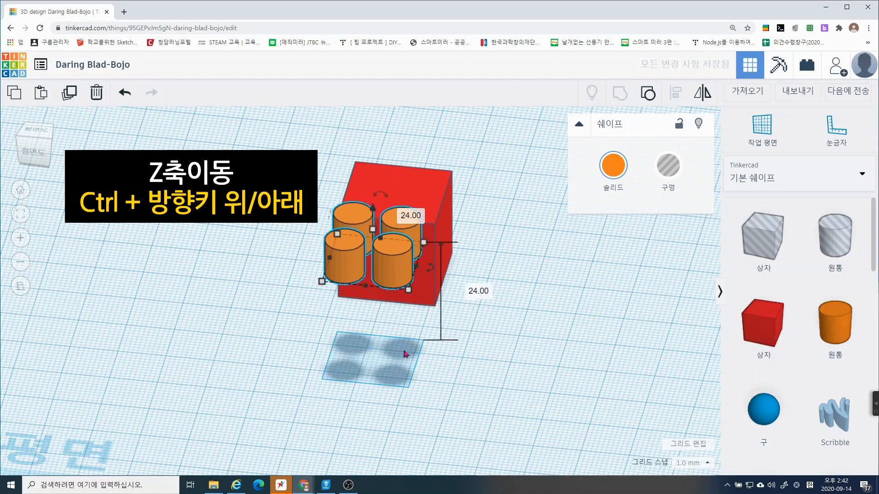
click(33, 149)
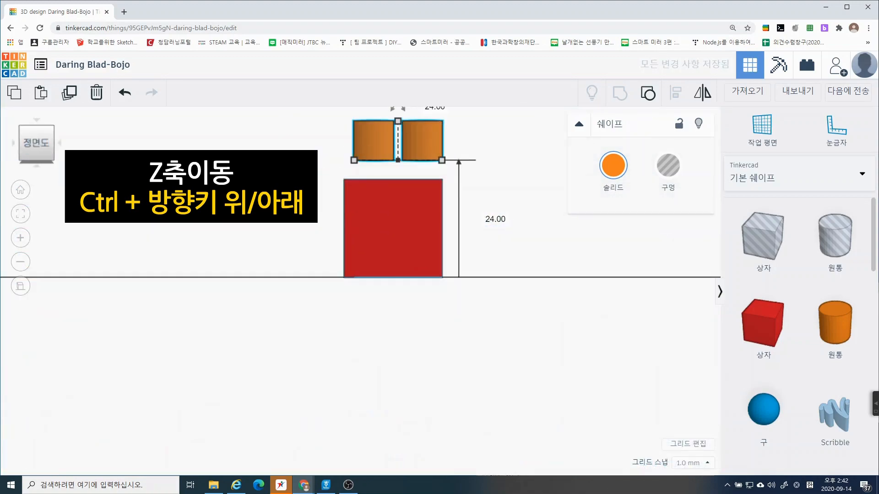
right_drag(439, 246, 397, 333)
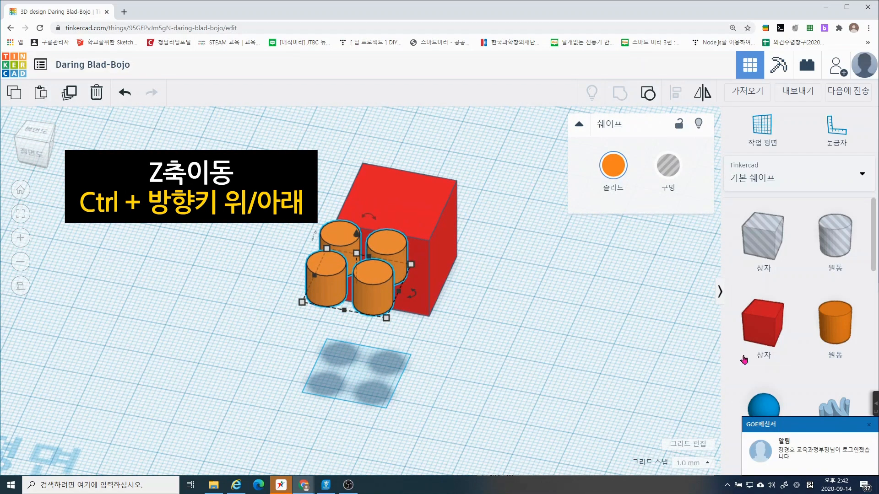
click(868, 425)
Step: Undo the last height change of the cylinder group and check its position from the front
key(ctrl+z)
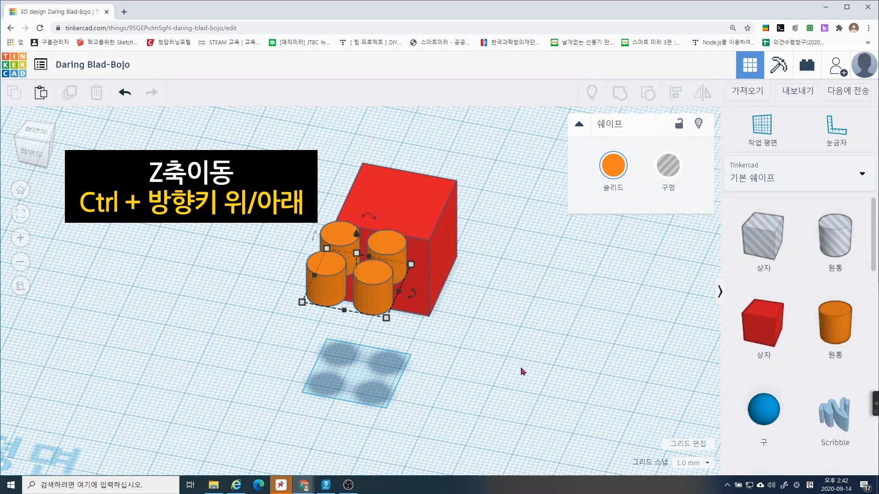
click(33, 153)
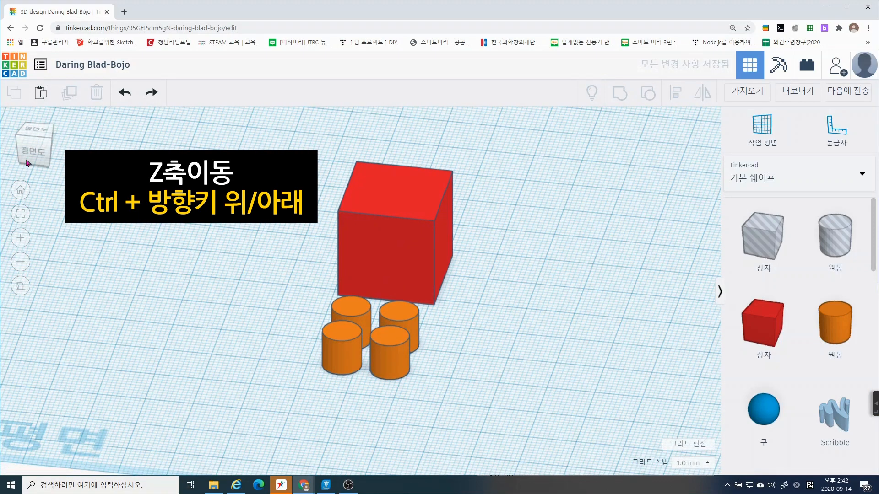
click(36, 154)
click(36, 156)
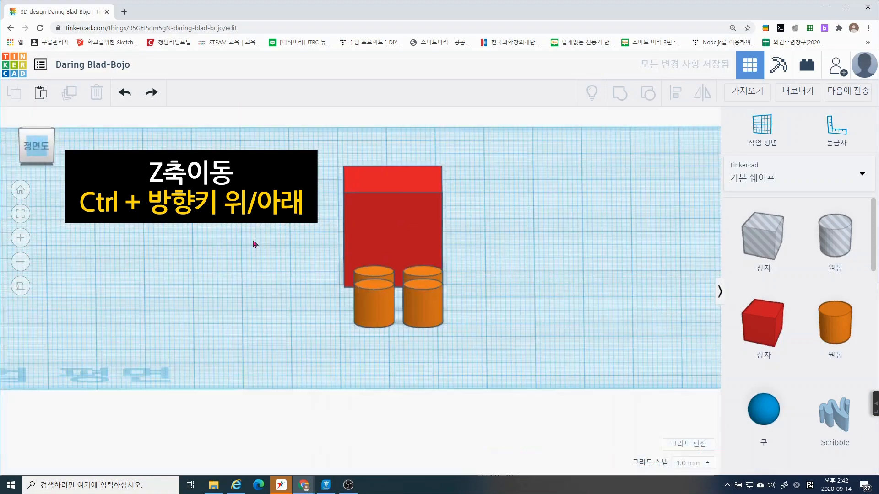
right_drag(491, 259, 463, 283)
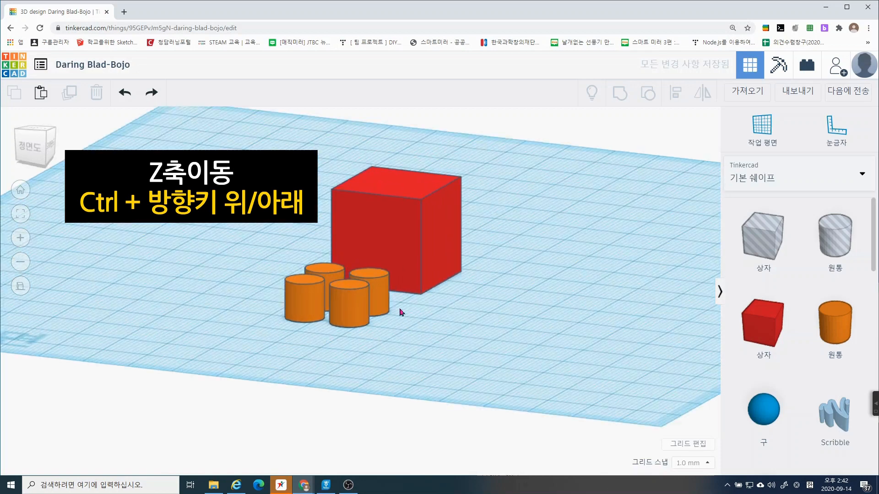
Step: Select the cylinder group and nudge it back and forth sideways along the box's front face in 1 mm grid steps
click(343, 316)
right_drag(486, 311, 485, 324)
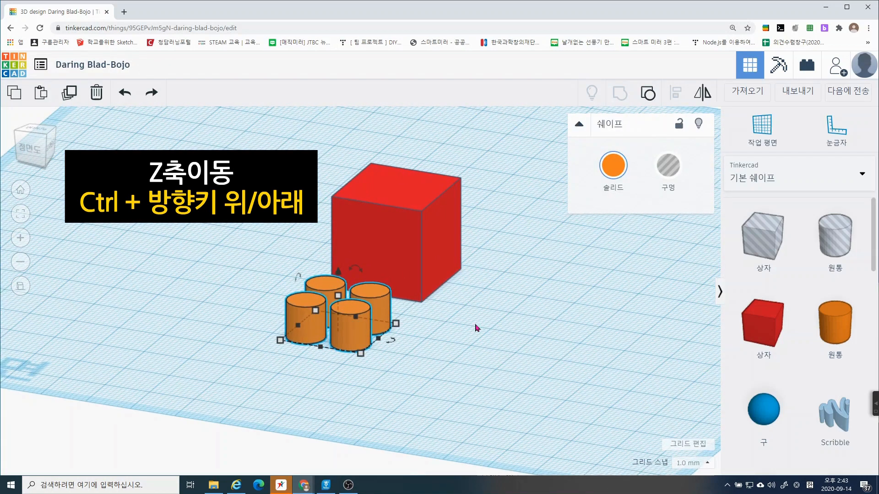
key(Right)
key(Left)
key(Left)
key(Left)
key(Right)
key(Right)
key(Right)
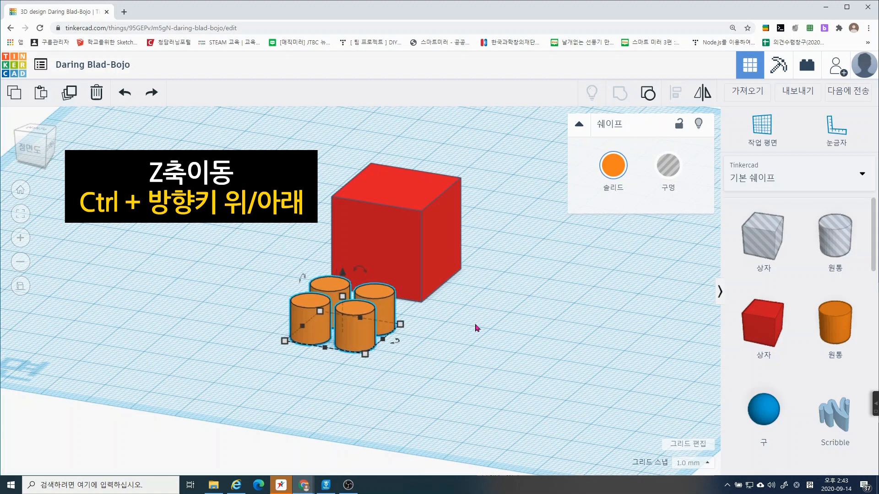
key(Right)
key(Right)
key(Right)
key(Right)
key(Left)
key(Left)
key(Left)
key(Left)
key(Left)
key(Left)
key(Right)
key(Right)
key(Right)
key(Right)
key(Right)
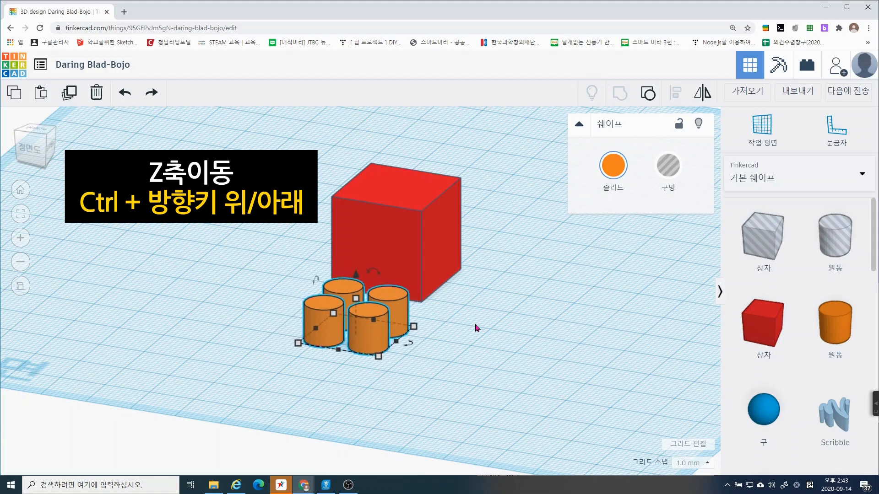
key(Right)
key(Right)
key(Right)
key(Right)
key(Left)
key(Left)
key(Left)
key(Left)
key(Left)
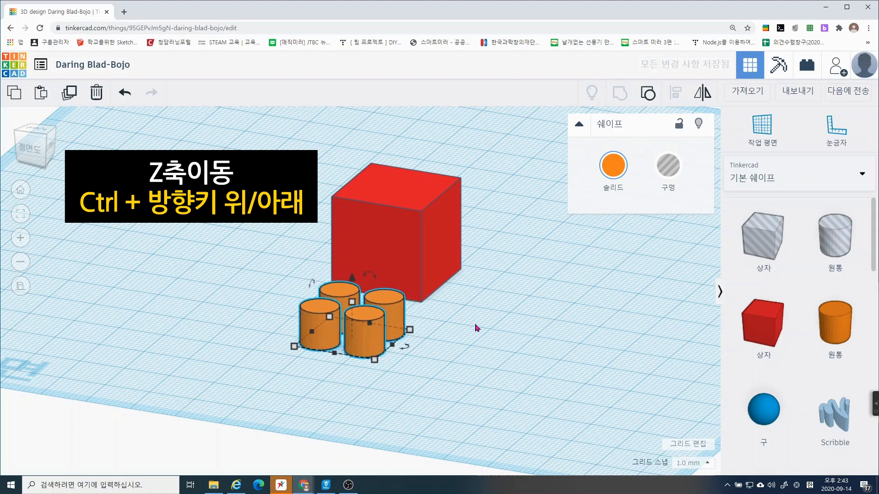
Step: Nudge the cylinder group one grid step sideways and raise it off the workplane in 1 mm steps
key(Left)
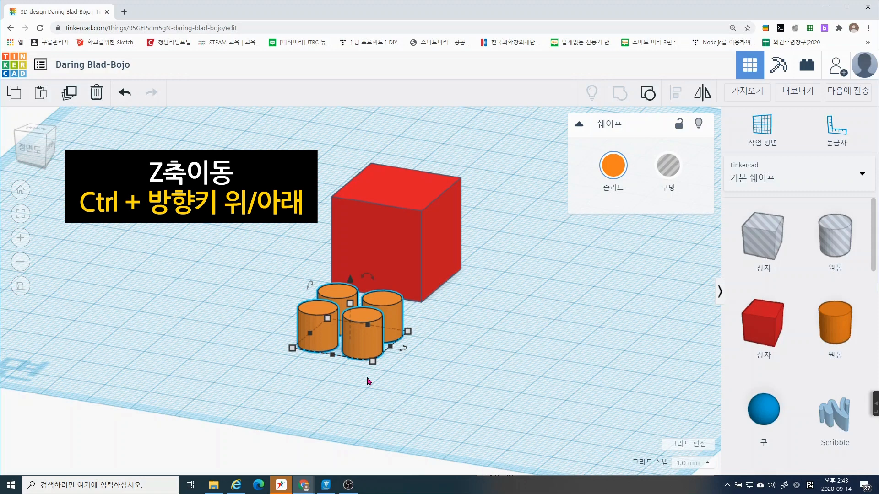
key(ctrl+Up)
key(ctrl+Up)
key(ctrl+Up)
key(ctrl+Up)
key(ctrl+Up)
key(ctrl+Up)
key(ctrl+Up)
key(ctrl+Up)
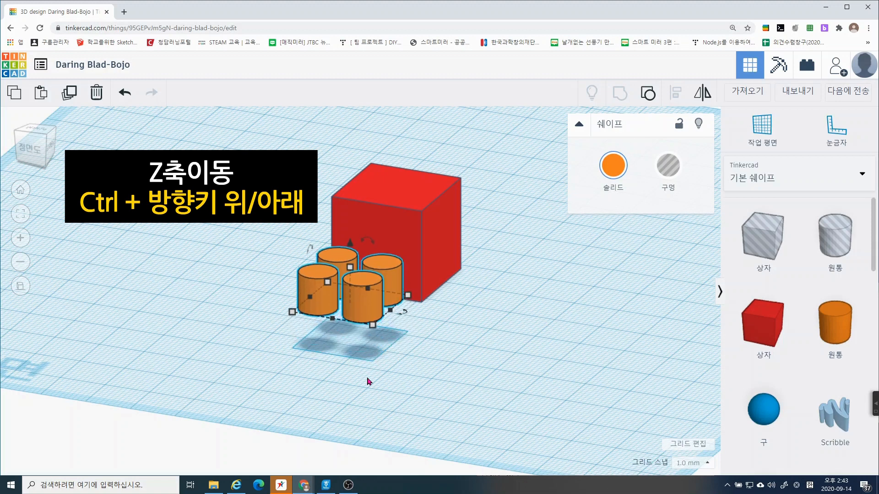
key(ctrl+Up)
key(ctrl+Up)
key(ctrl+Up)
key(ctrl+Up)
key(ctrl+Up)
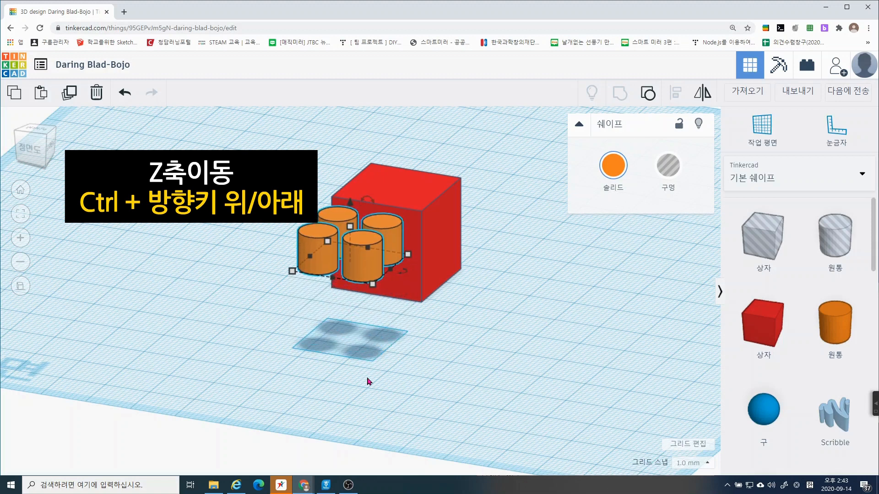
Step: Lower the raised cylinder group towards the workplane in 1 mm steps
key(ctrl+Down)
key(ctrl+Down)
key(ctrl+Down)
key(ctrl+Down)
key(ctrl+Down)
key(ctrl+Down)
key(ctrl+Down)
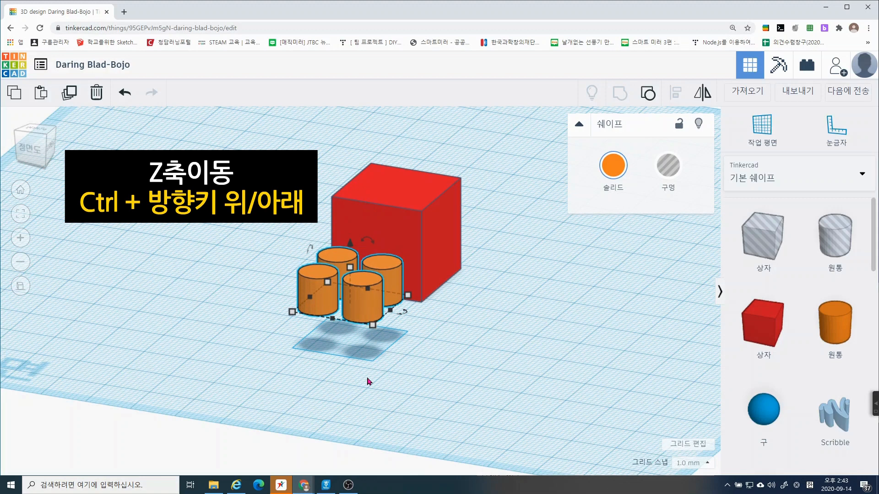
key(ctrl+Down)
key(ctrl+Down)
key(ctrl+Down)
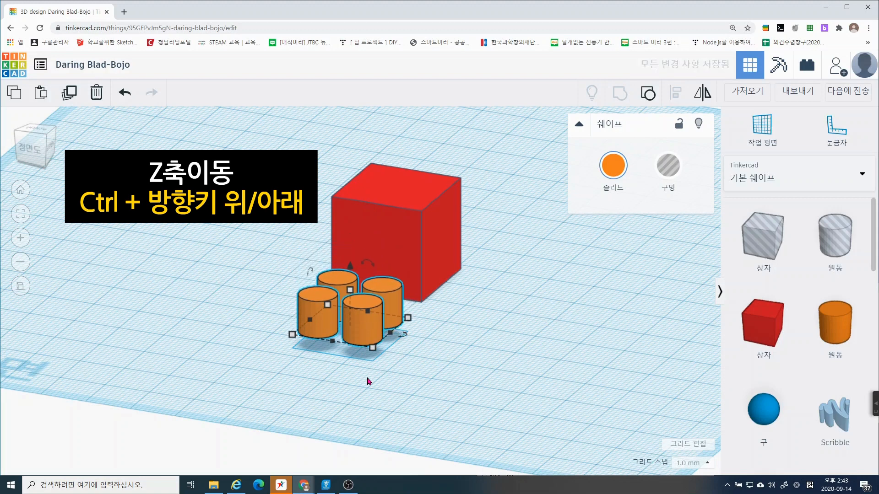
Step: Undo the vertical moves of the cylinder group back to the workplane and deselect it
key(ctrl+z)
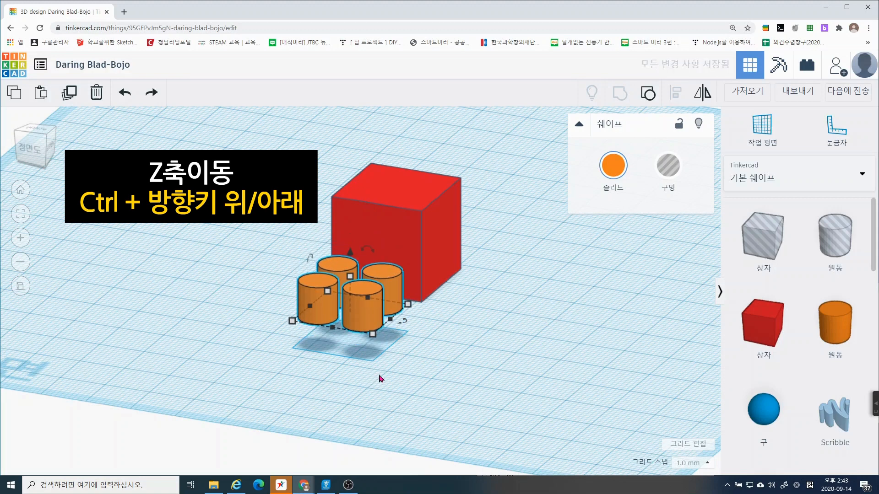
key(ctrl+z)
click(422, 366)
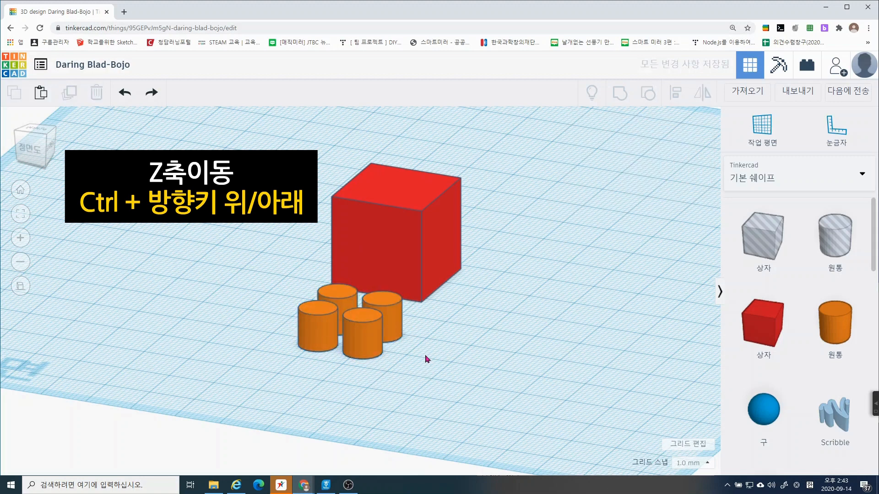
Step: Select the cylinder group and raise it 13 mm above the workplane
click(367, 333)
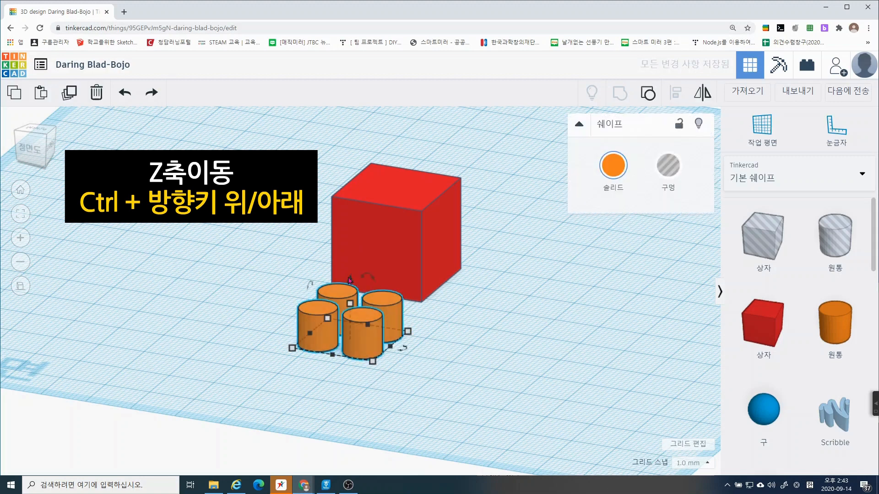
key(ctrl+Up)
key(ctrl+Up)
key(ctrl+Up)
key(ctrl+Up)
key(ctrl+Up)
key(ctrl+Up)
key(ctrl+Up)
key(ctrl+Up)
key(ctrl+Up)
key(ctrl+Up)
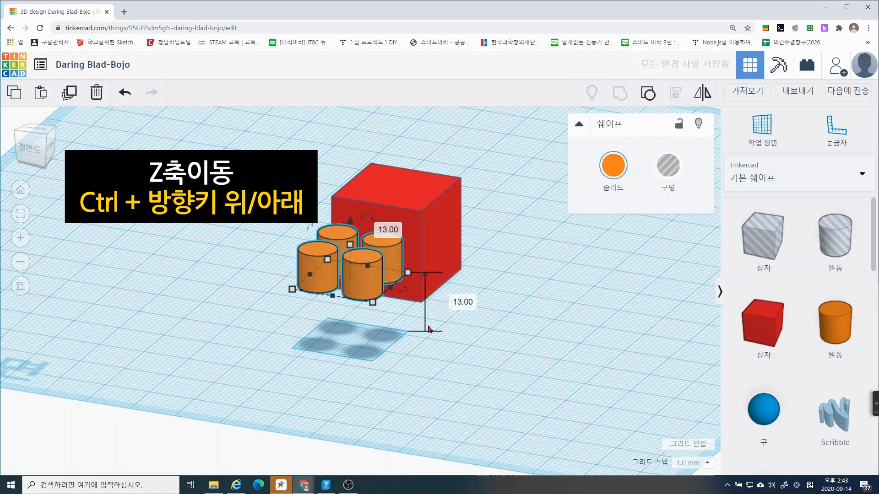
click(376, 347)
click(364, 277)
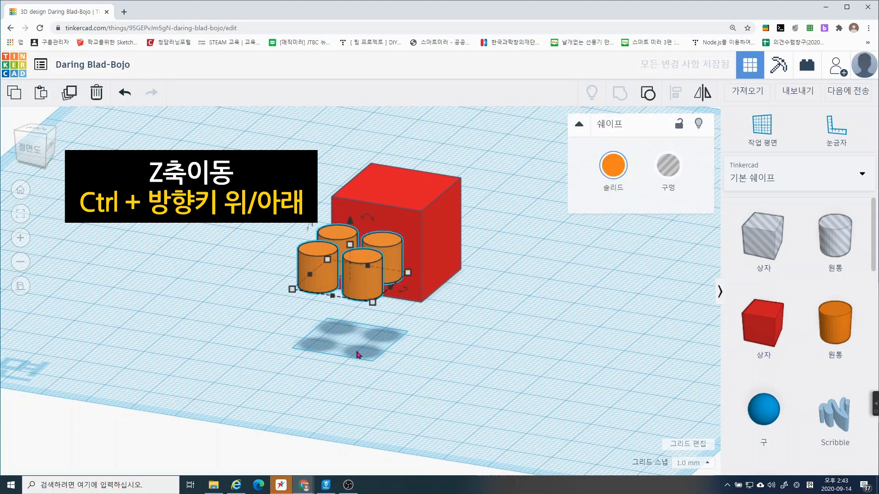
Step: Lower the cylinder group and raise it in 1 mm steps again, finishing by dropping it onto the workplane
drag(351, 224, 349, 293)
key(ctrl+Up)
key(ctrl+Up)
key(ctrl+Up)
key(ctrl+Up)
key(ctrl+Up)
key(ctrl+Up)
key(ctrl+Up)
key(ctrl+Up)
key(ctrl+Up)
key(ctrl+Up)
key(ctrl+Up)
key(ctrl+Up)
key(ctrl+Up)
key(ctrl+Up)
key(ctrl+Up)
key(ctrl+Up)
key(ctrl+Up)
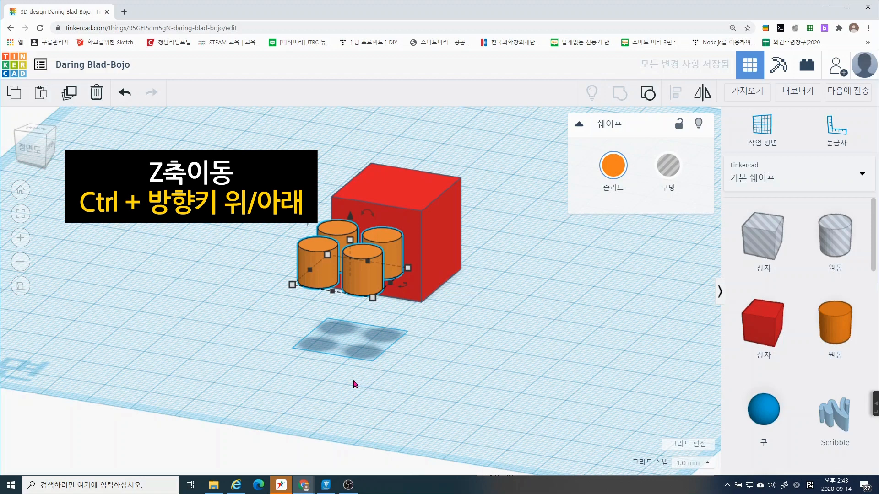
key(d)
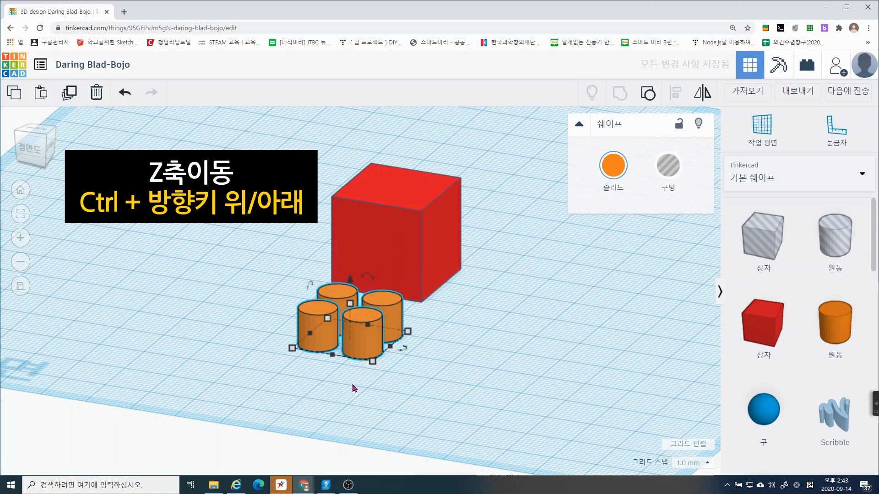
click(355, 388)
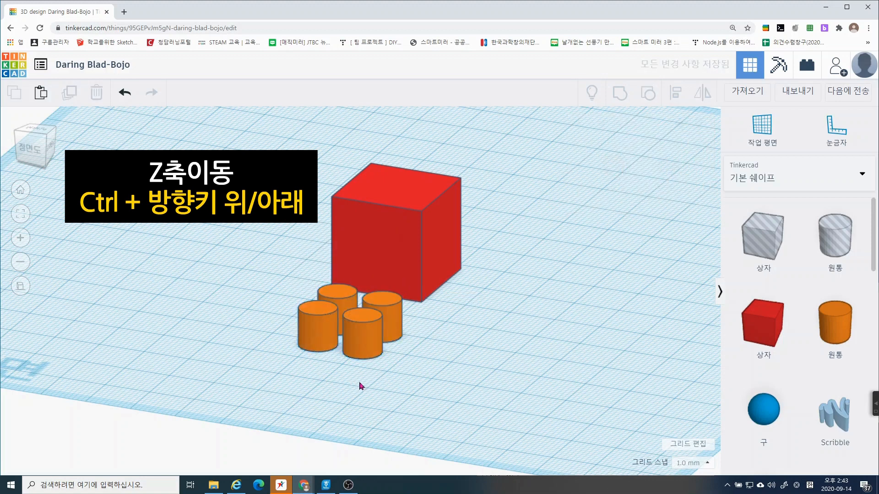
Step: Select the cylinder group and raise it to exactly 14 mm above the workplane
click(370, 348)
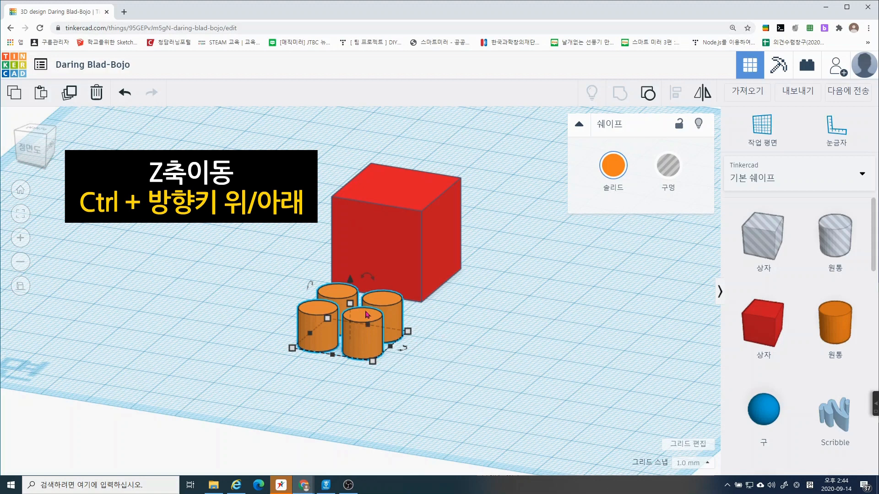
click(360, 344)
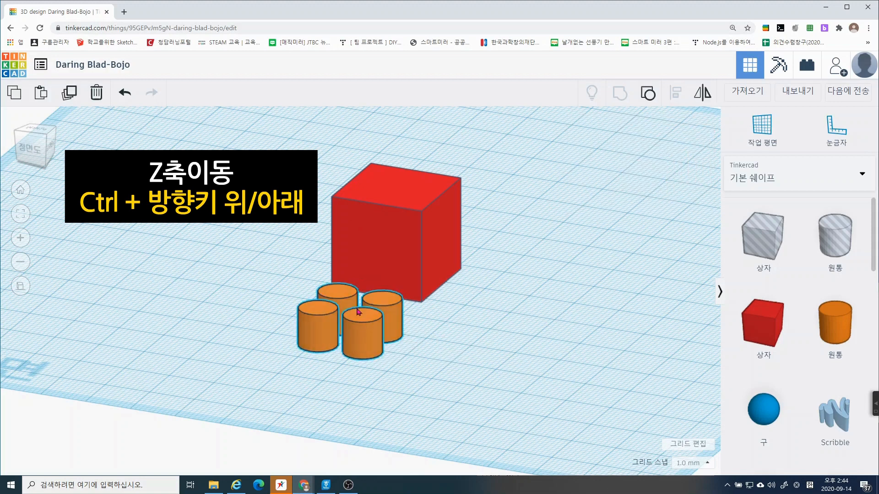
drag(350, 283, 353, 214)
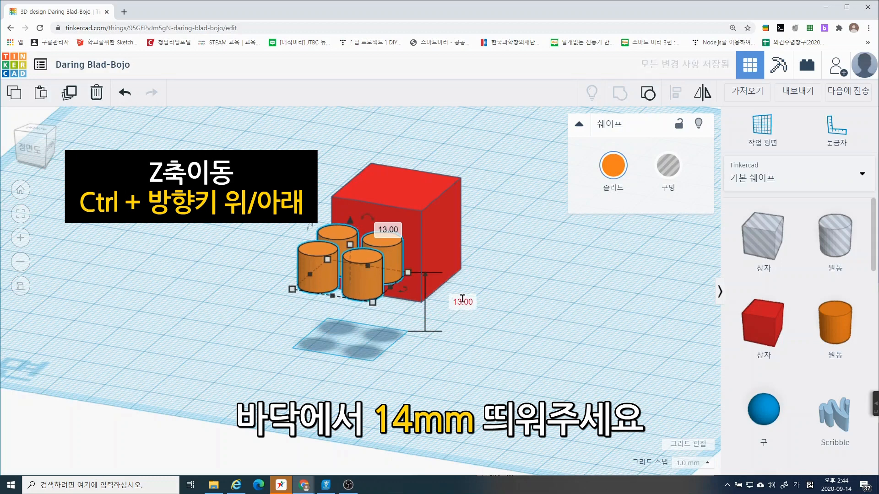
click(462, 300)
text(14)
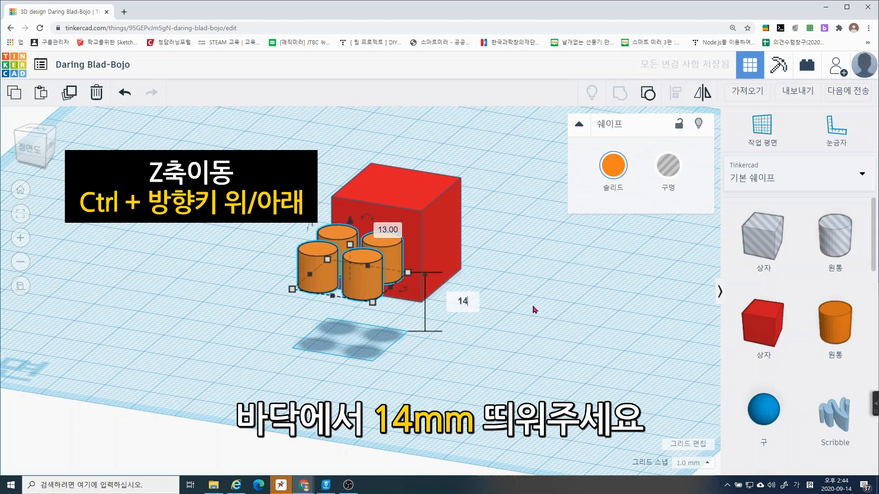
key(Return)
click(549, 305)
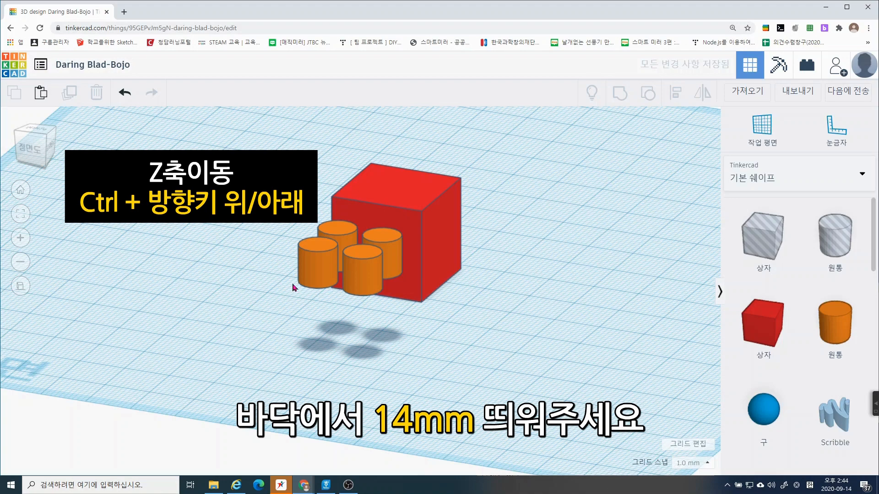
Step: Select the floating cylinder group and nudge it sideways and backwards in 1 mm grid steps until it sits over the red box
click(36, 151)
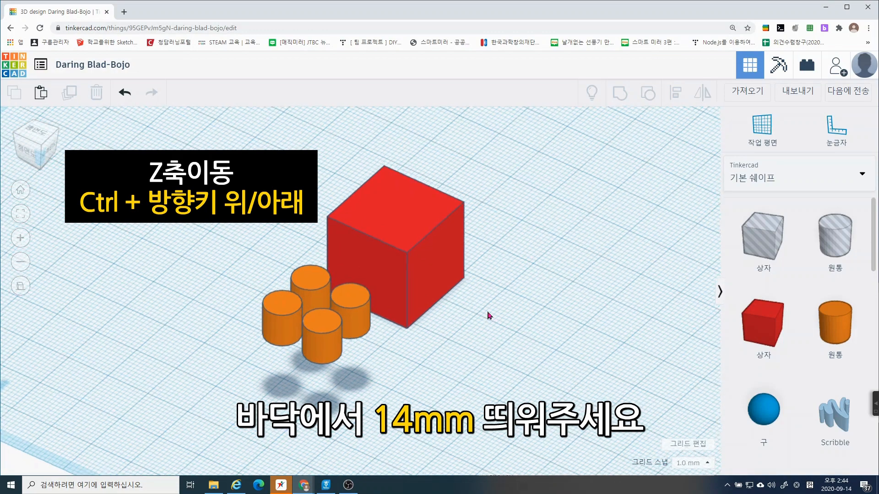
right_drag(488, 313, 483, 302)
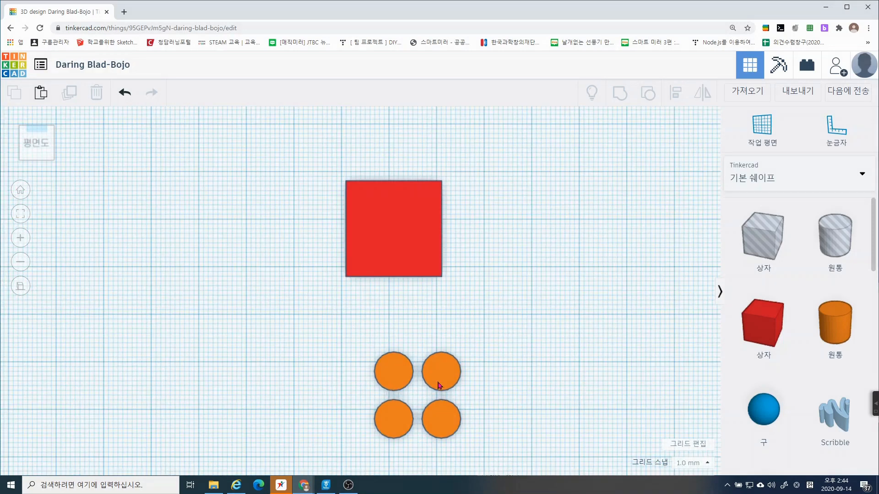
click(401, 379)
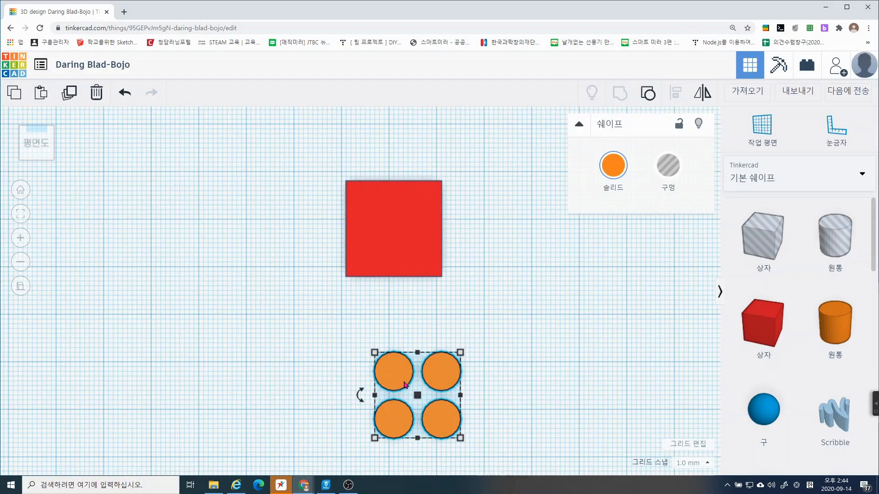
right_drag(504, 335, 498, 319)
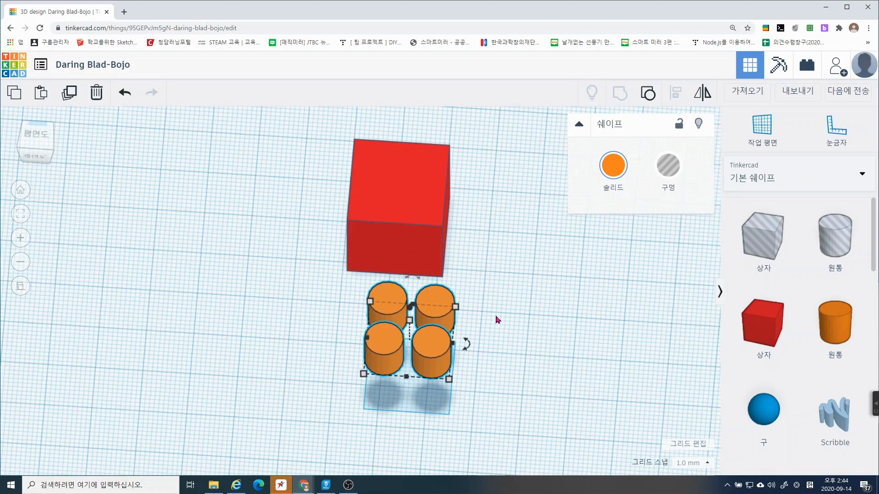
key(Left)
key(Left)
key(Up)
key(Up)
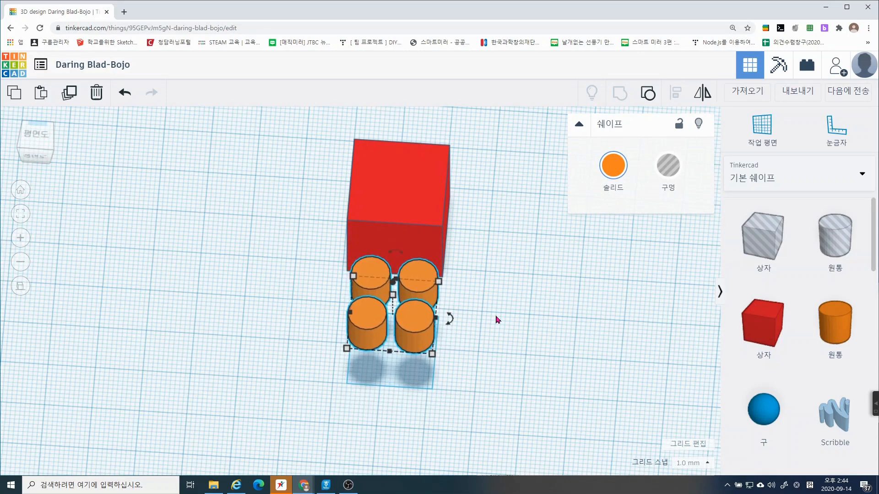
key(Up)
key(Up)
key(Up)
key(Up)
key(Up)
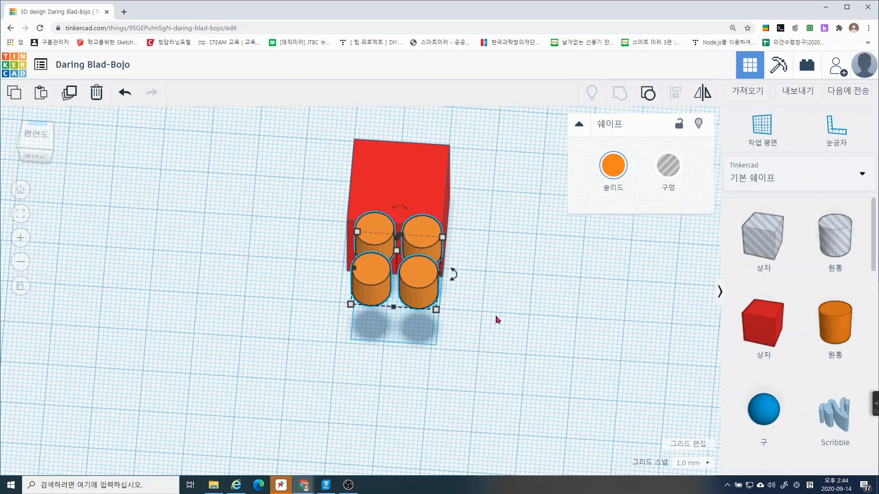
key(Up)
key(Up)
key(Up)
key(Up)
key(Up)
key(Up)
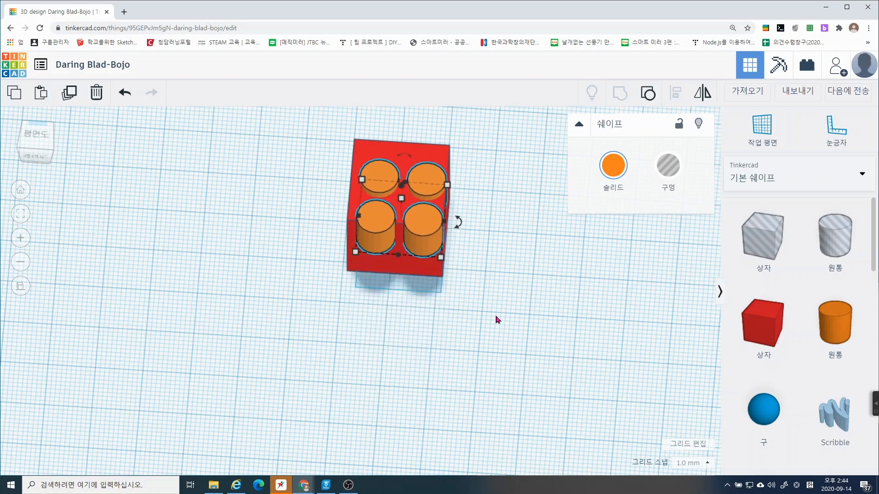
key(Up)
key(Up)
key(Up)
key(Up)
key(Up)
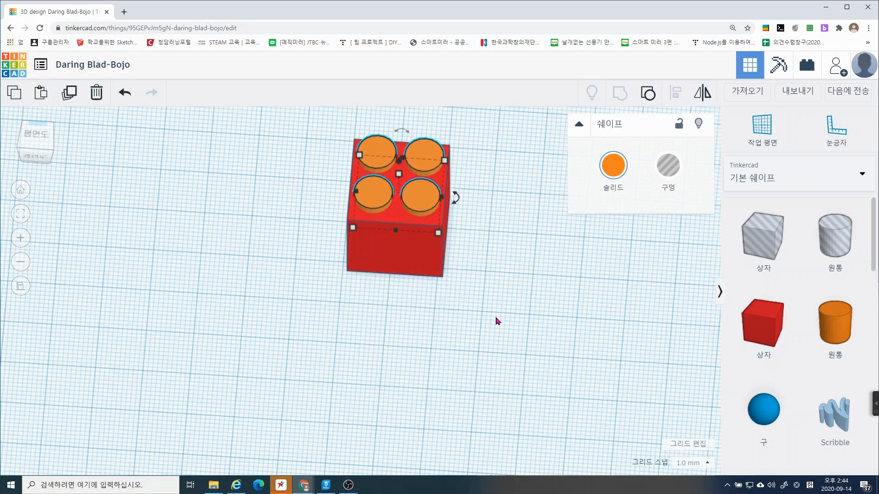
Step: Move the cylinder group about 8 mm sideways and 13 mm forward so it overhangs the box's front corner, leaving it deselected
drag(419, 200, 457, 256)
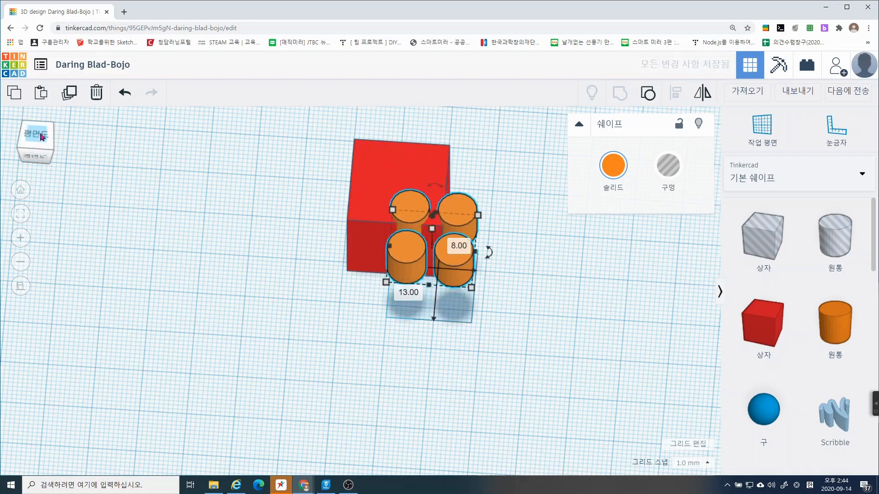
click(35, 134)
right_drag(293, 298, 316, 158)
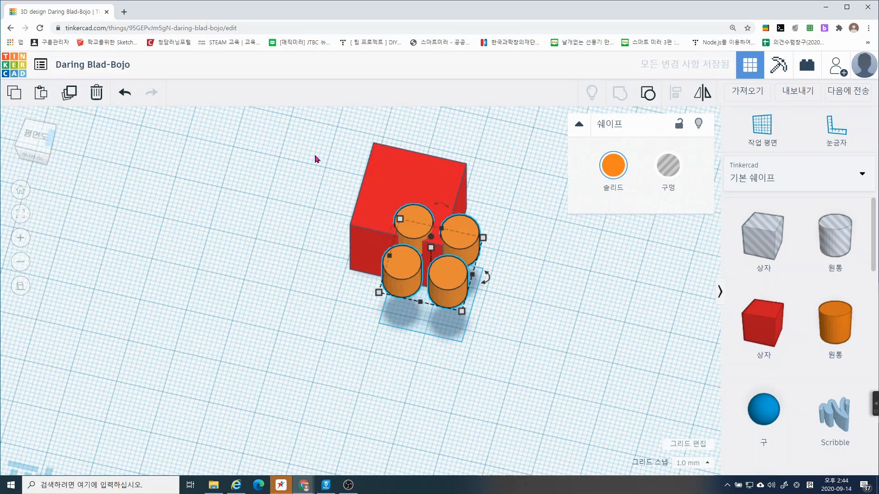
click(302, 142)
Step: Select the red box and the cylinder group individually, one after the other, and clear the selection
click(378, 190)
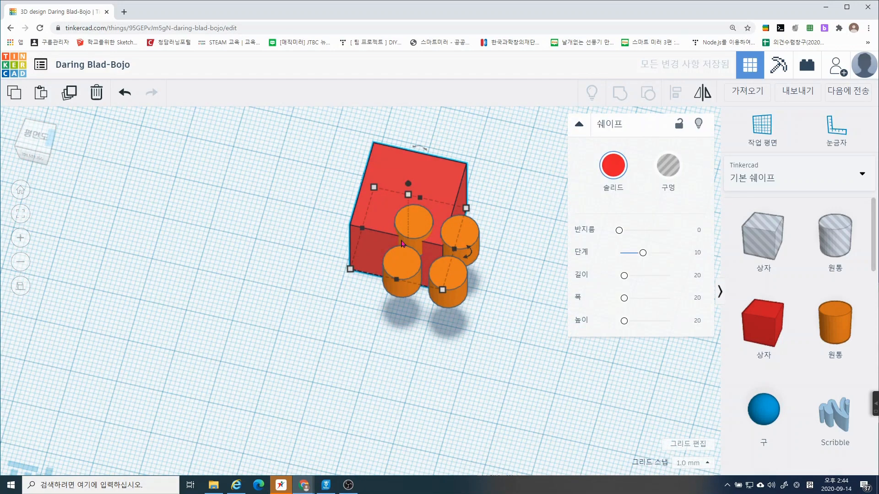
click(452, 308)
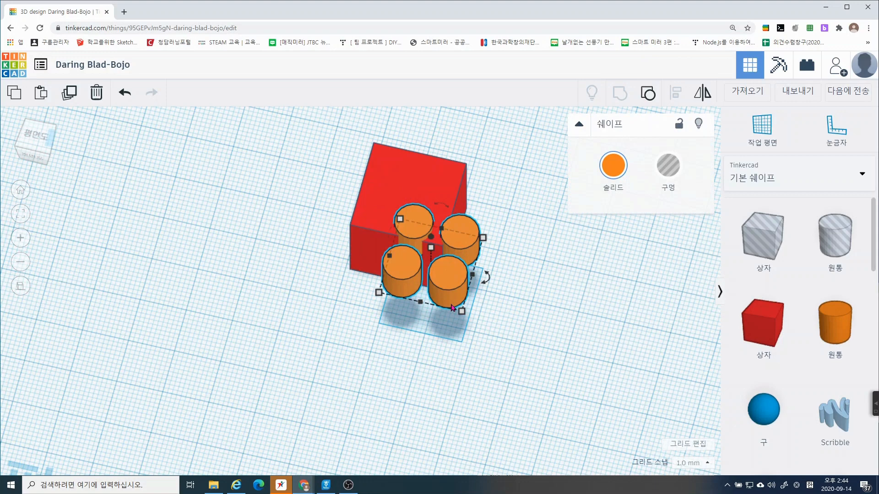
click(389, 174)
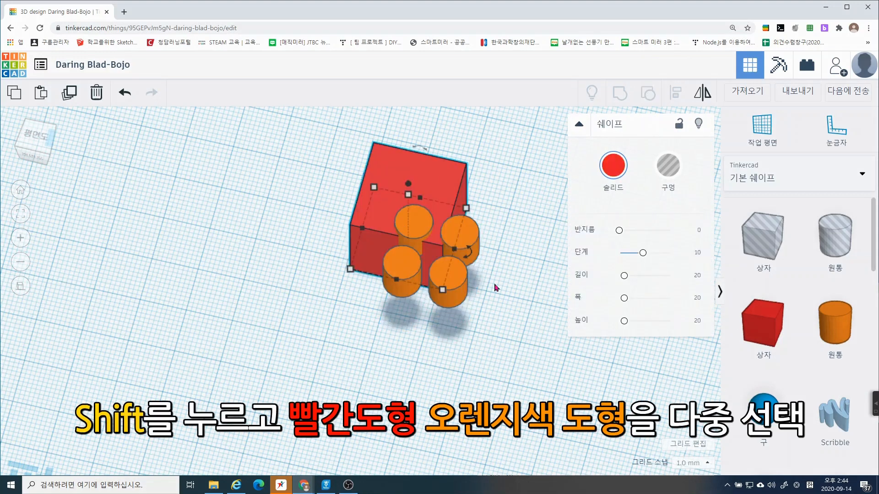
click(475, 210)
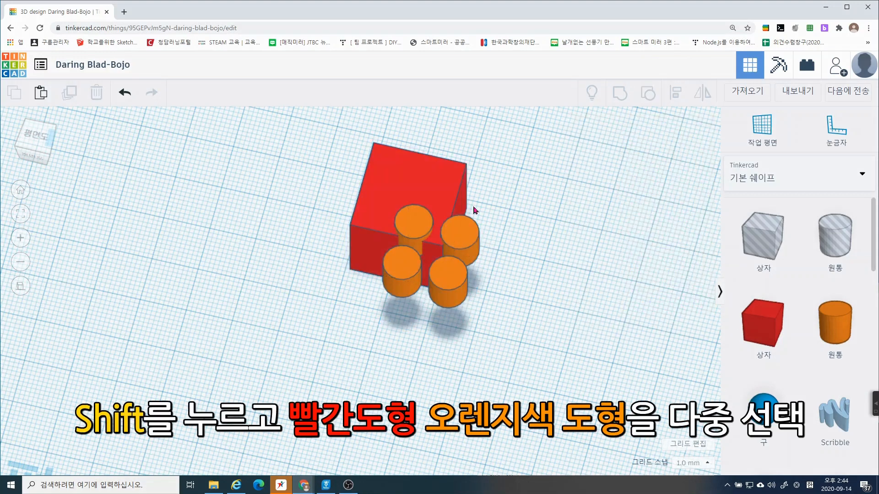
Step: Select the red box and the cylinder group together and try aligning them at their vertical centres, then deselect
click(395, 175)
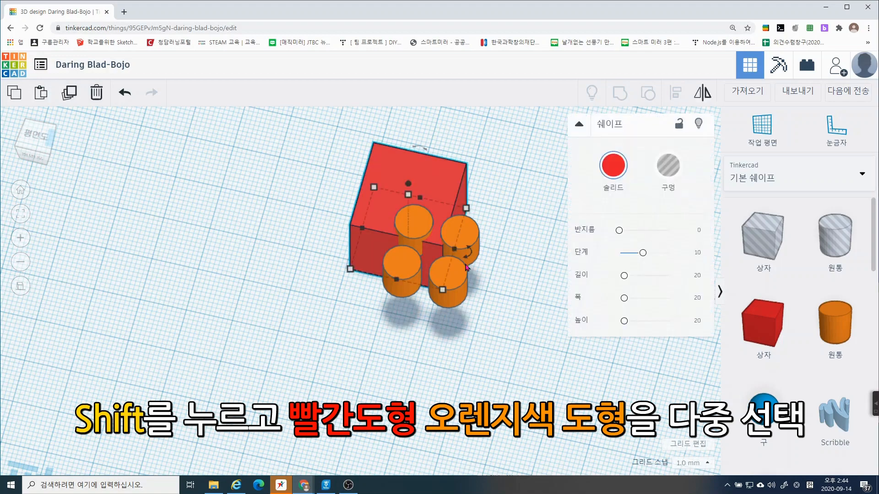
shift+click(459, 296)
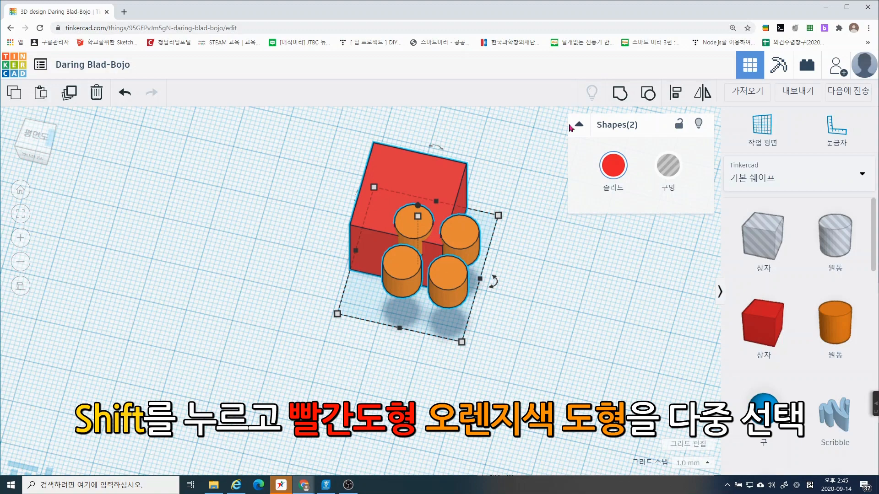
click(678, 93)
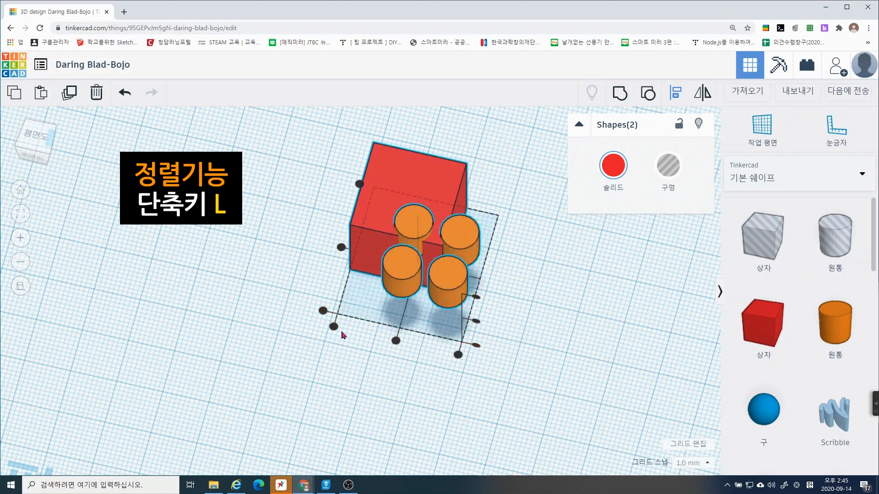
click(344, 359)
right_drag(342, 355, 357, 321)
key(l)
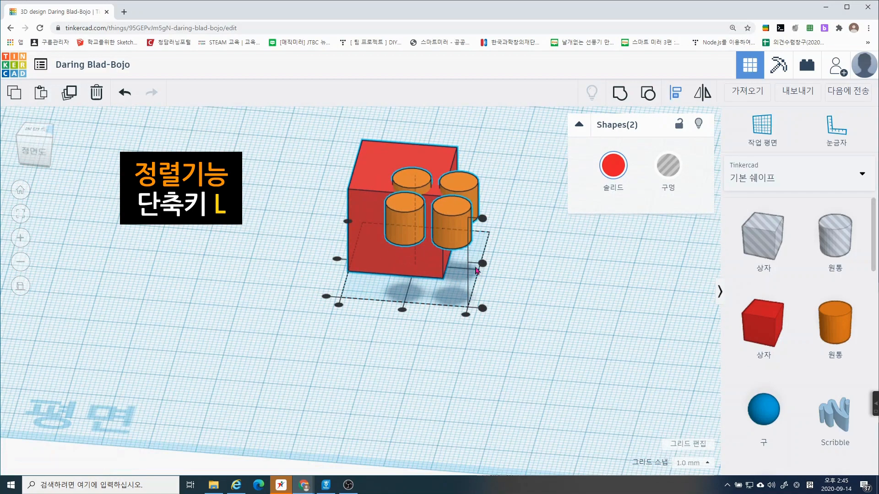
click(482, 263)
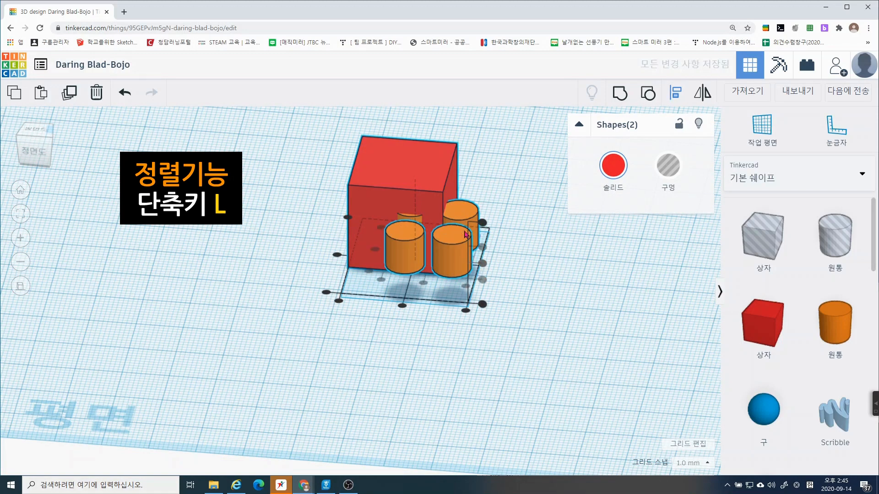
click(546, 287)
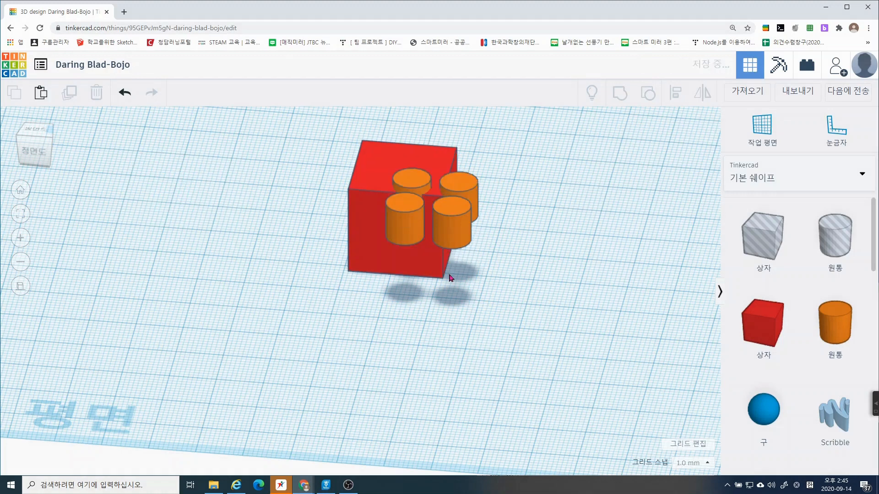
Step: Select the red box and the cylinder group together and align them to their common centre along the X axis
drag(321, 149, 540, 334)
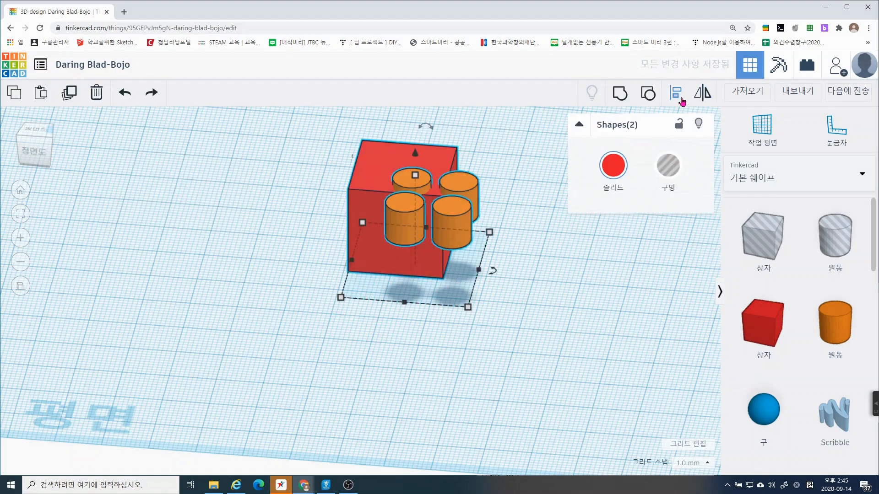
click(682, 100)
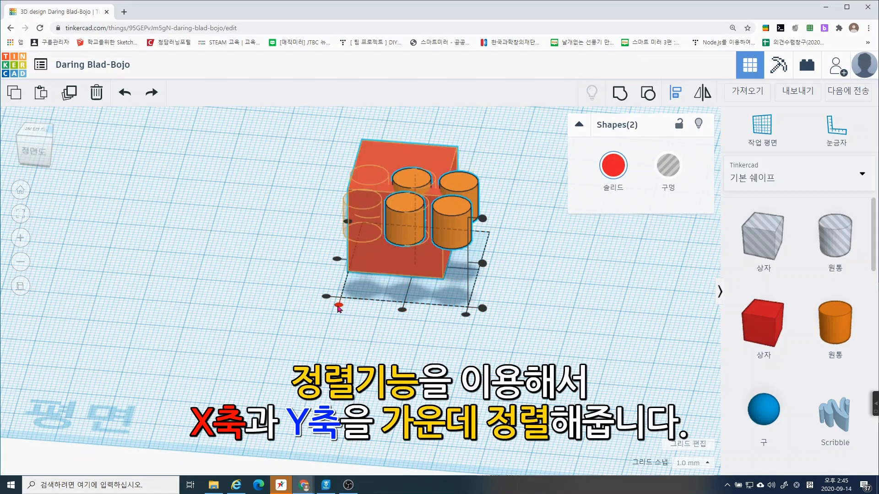
click(339, 306)
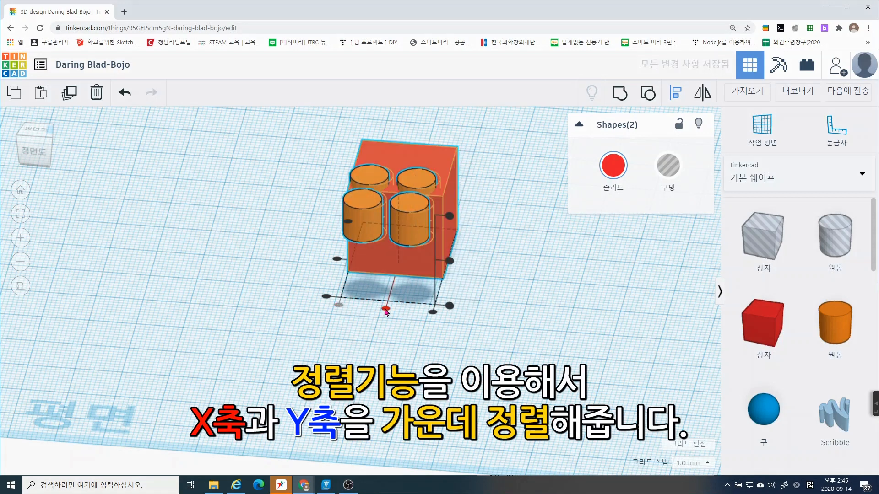
click(386, 310)
click(432, 313)
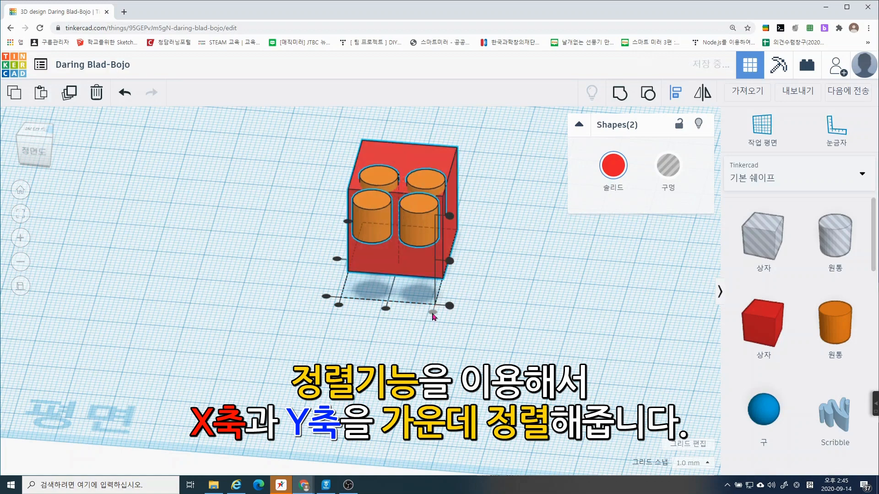
click(386, 310)
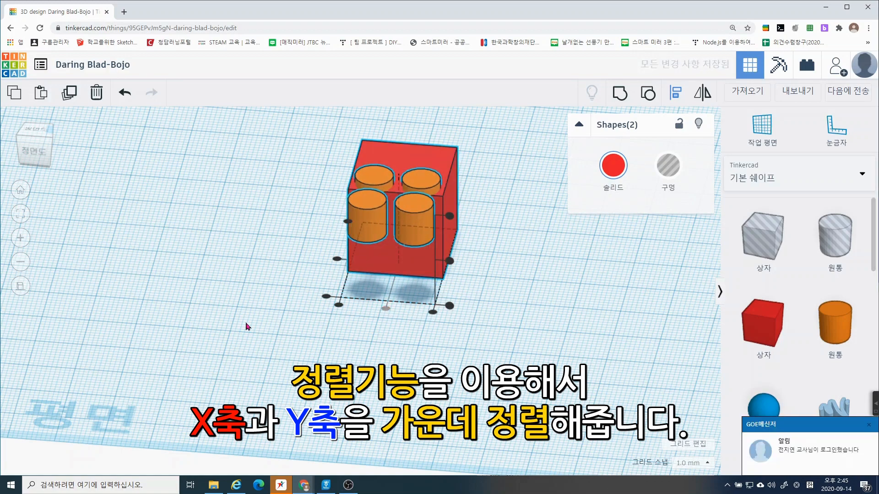
Step: Align the cylinder group and the box to their common centre along the Y axis, check it from above, and clear the selection
right_drag(247, 327, 313, 186)
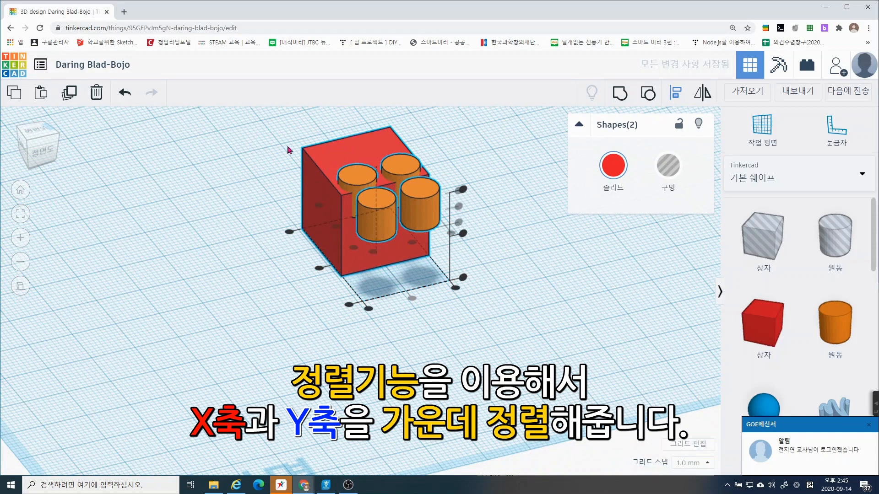
click(321, 270)
right_drag(320, 271, 412, 286)
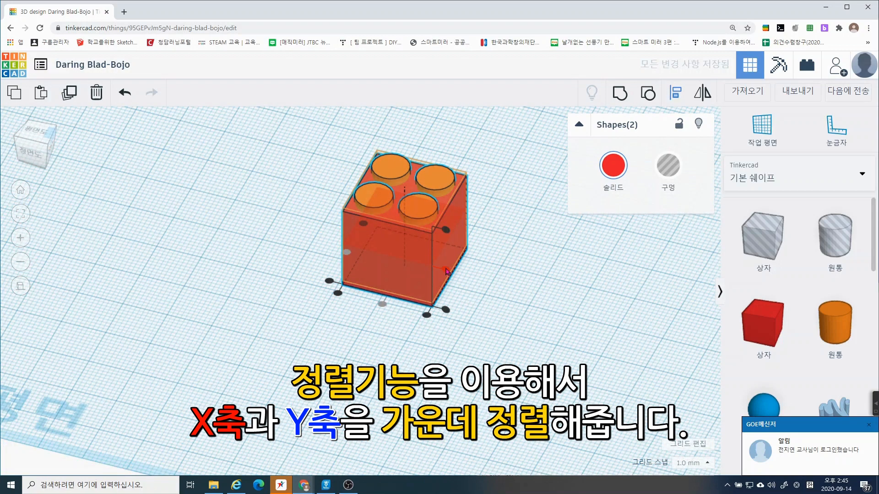
click(447, 271)
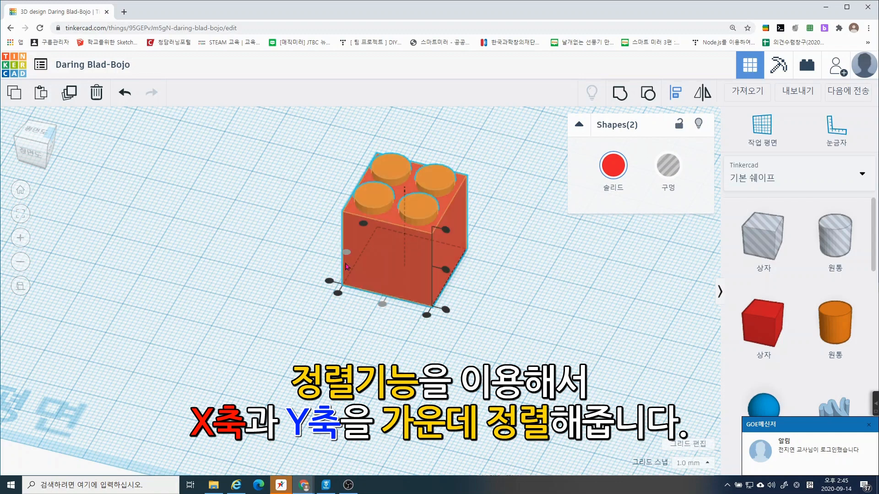
click(24, 131)
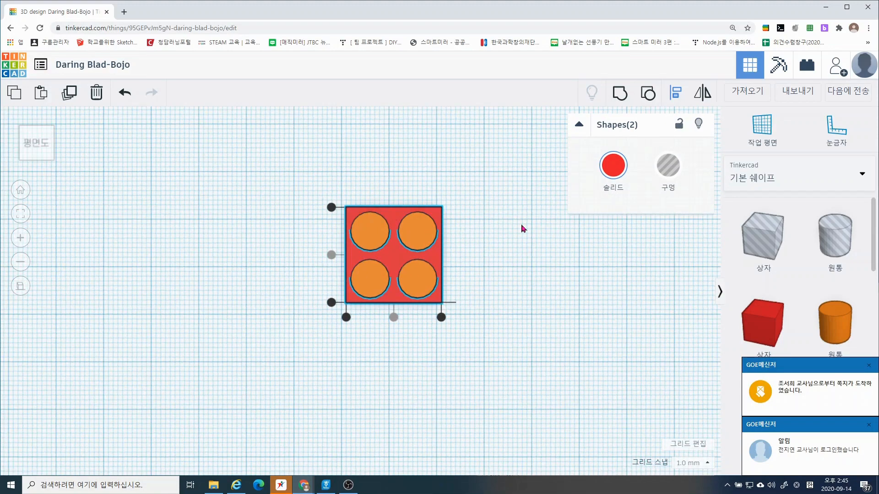
click(499, 206)
right_drag(499, 206, 462, 243)
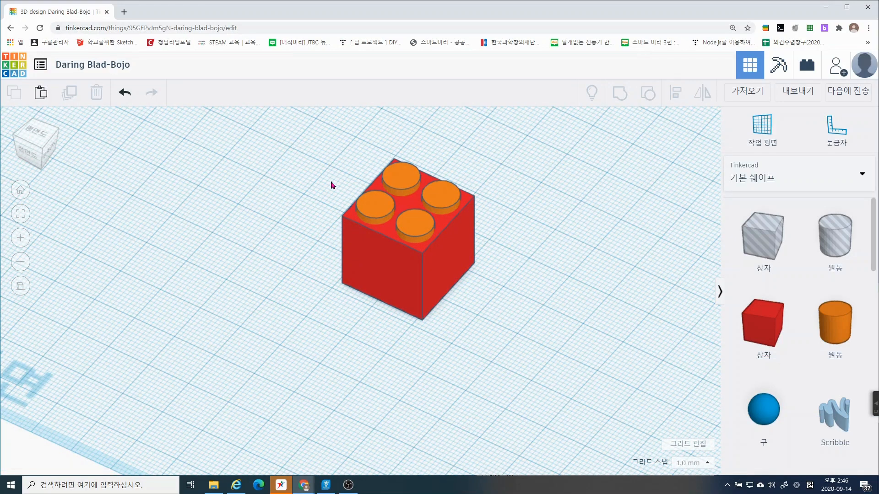
Step: Group the red box and all the cylinders into one block, shift it slightly on the workplane, and deselect it
drag(278, 125, 568, 367)
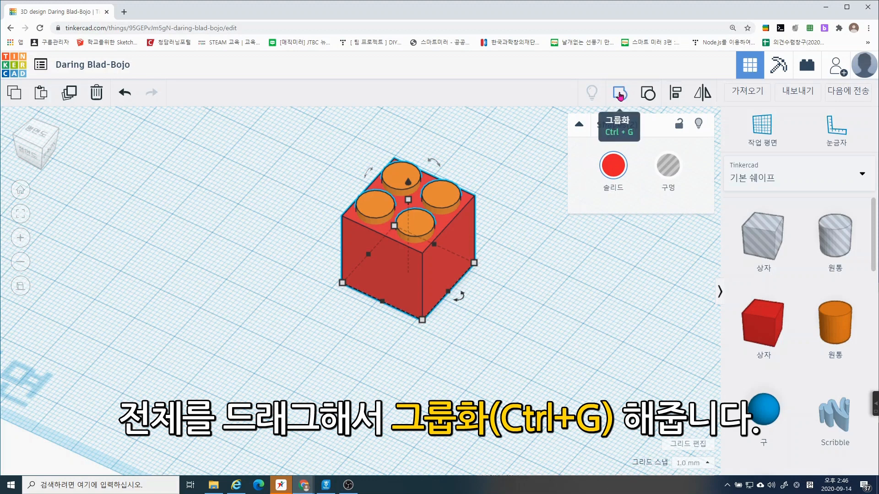
click(620, 95)
key(Escape)
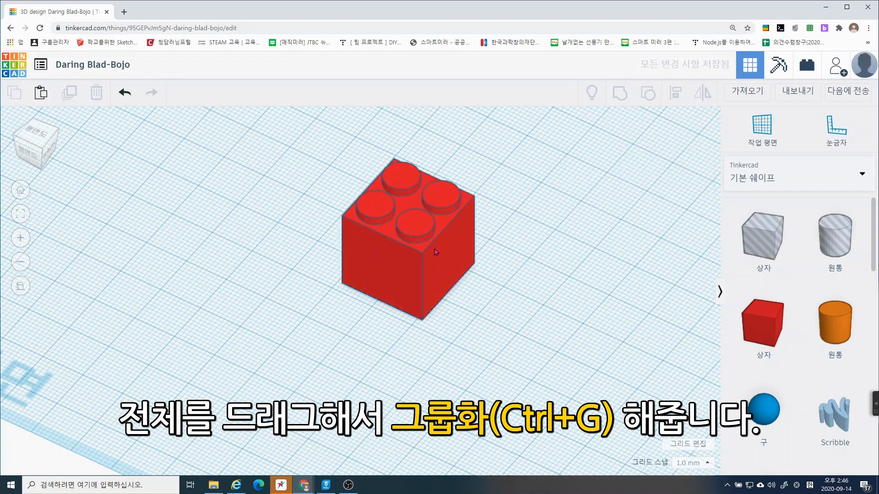
mouse_move(434, 252)
mouse_down()
mouse_move(336, 302)
mouse_move(463, 220)
mouse_move(429, 246)
mouse_move(436, 252)
mouse_up()
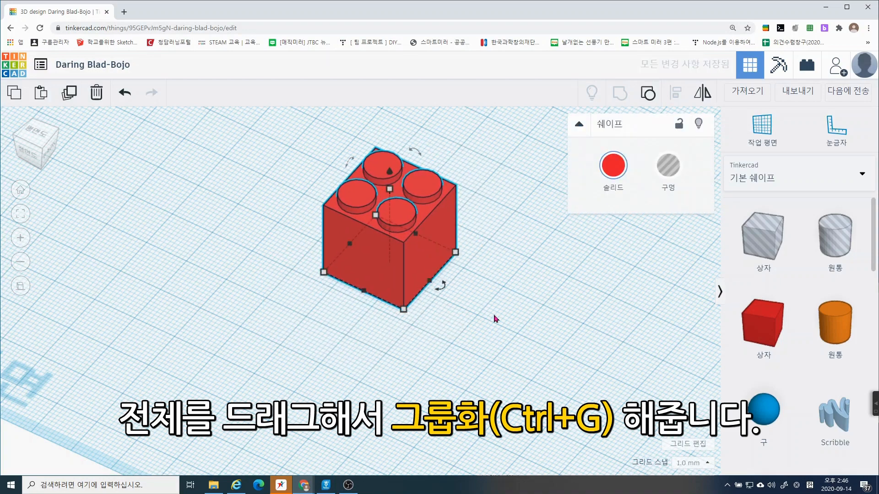
click(478, 308)
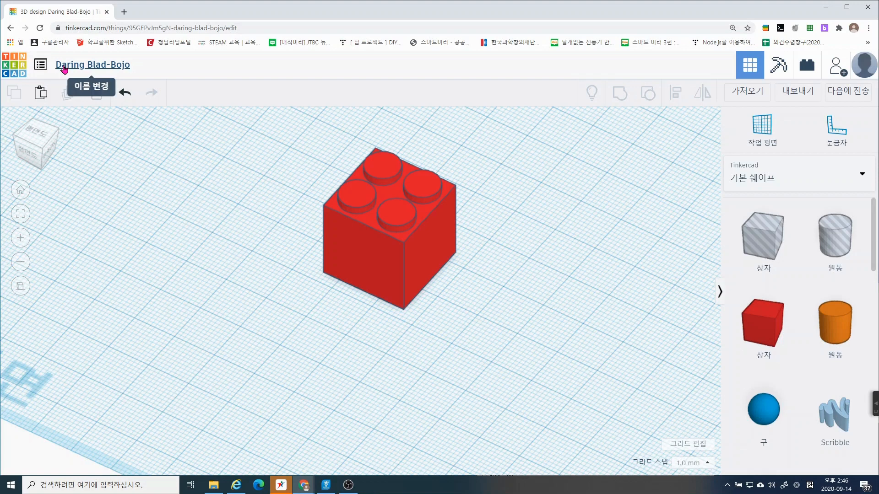
Step: Rename the design as 블록 followed by the student number in parentheses
click(64, 69)
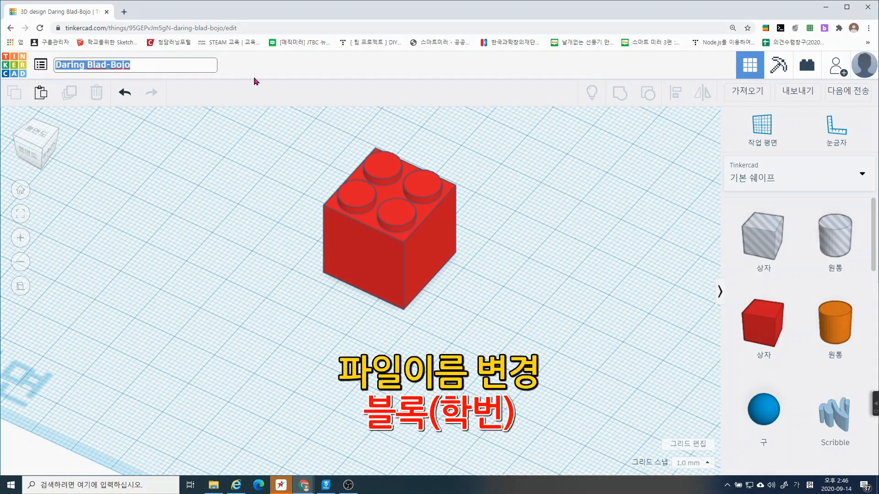
text(ㅂ록)
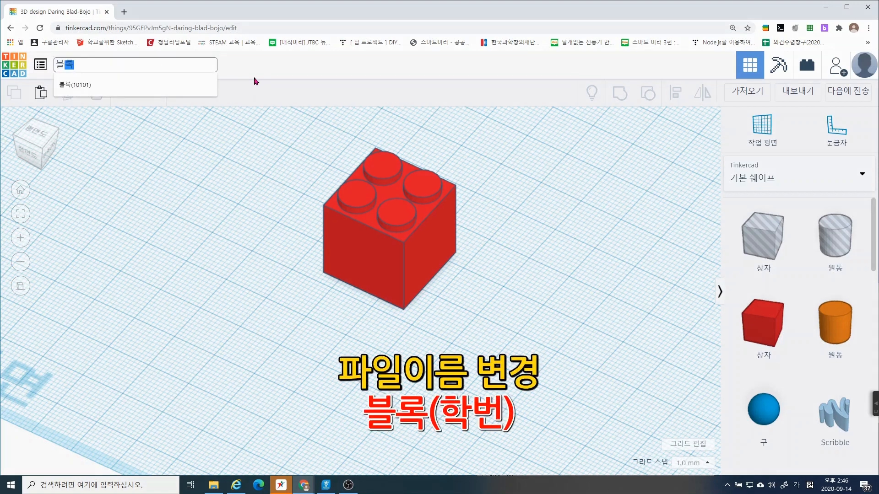
text((10201)
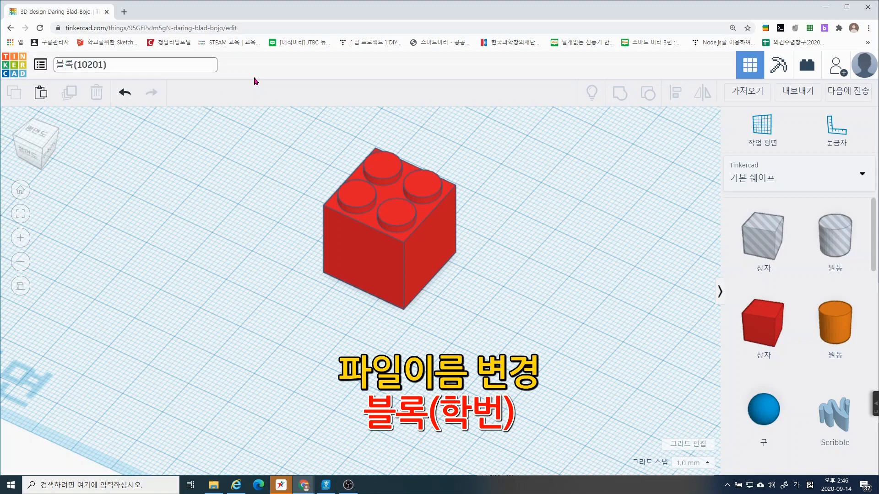
click(260, 118)
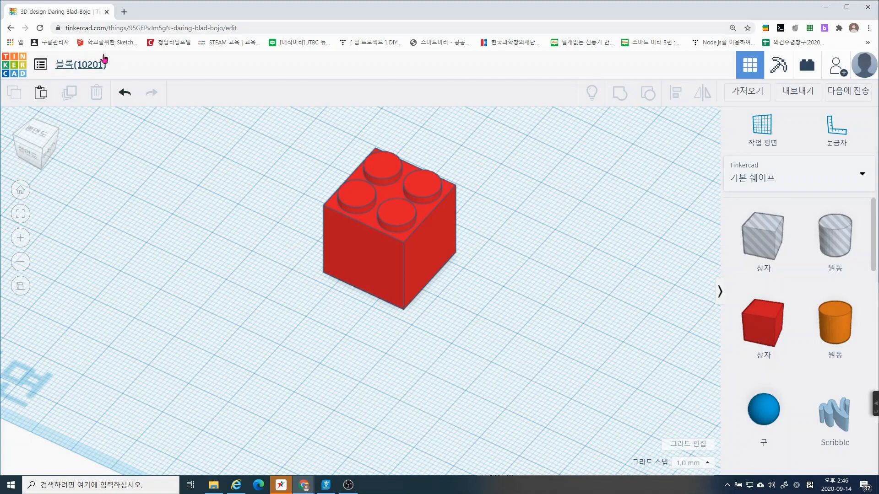
Step: Export everything in the design as an STL file for 3D printing
click(798, 92)
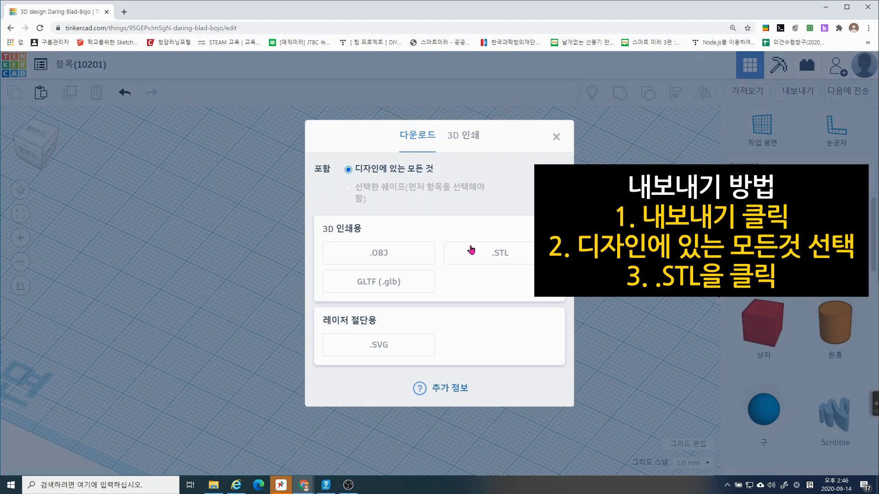
click(502, 262)
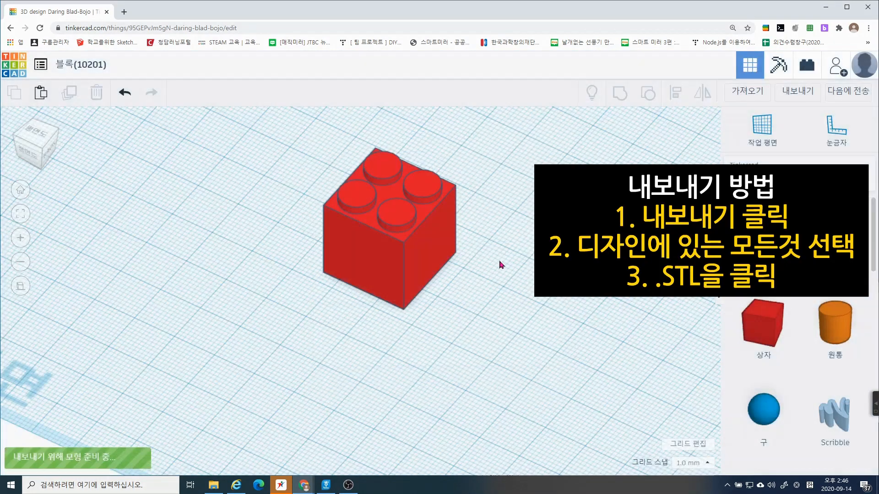